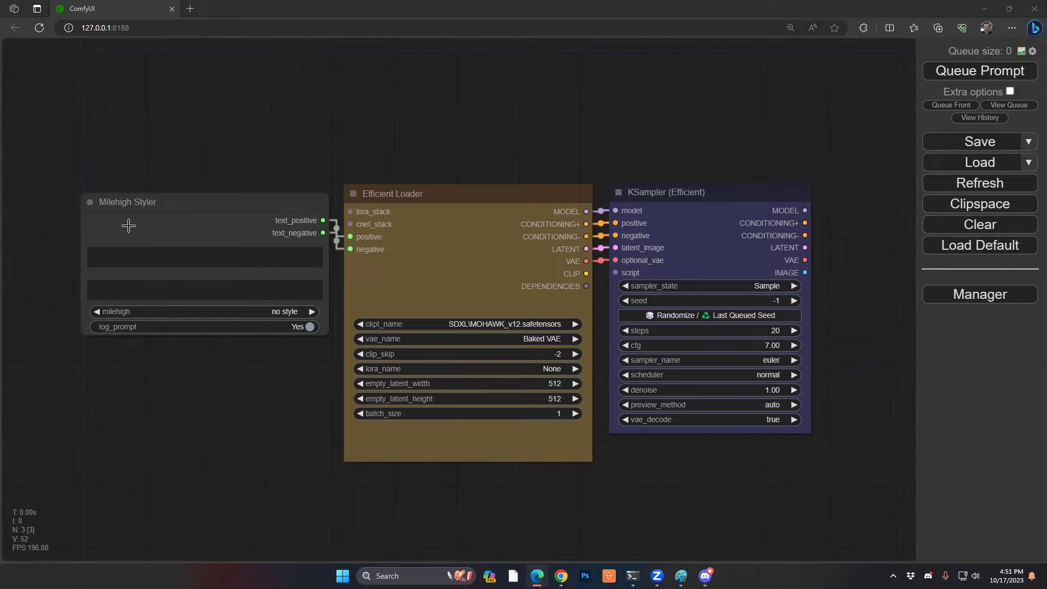
- Browse the list of Milehigh Styler styles
click(279, 311)
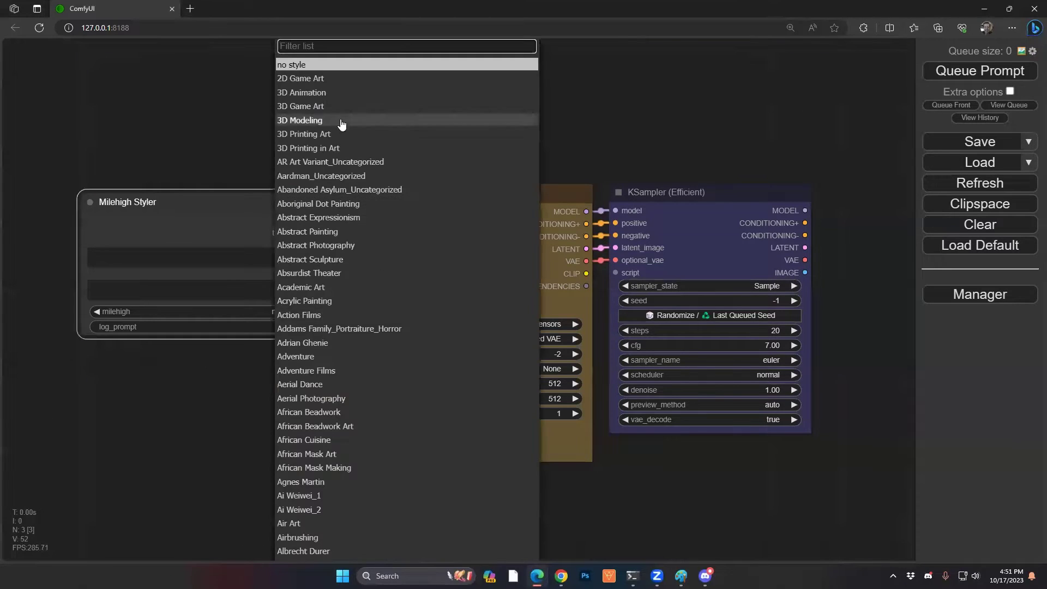
scroll(334, 334, up, 2)
scroll(333, 324, down, 3)
scroll(332, 317, down, 3)
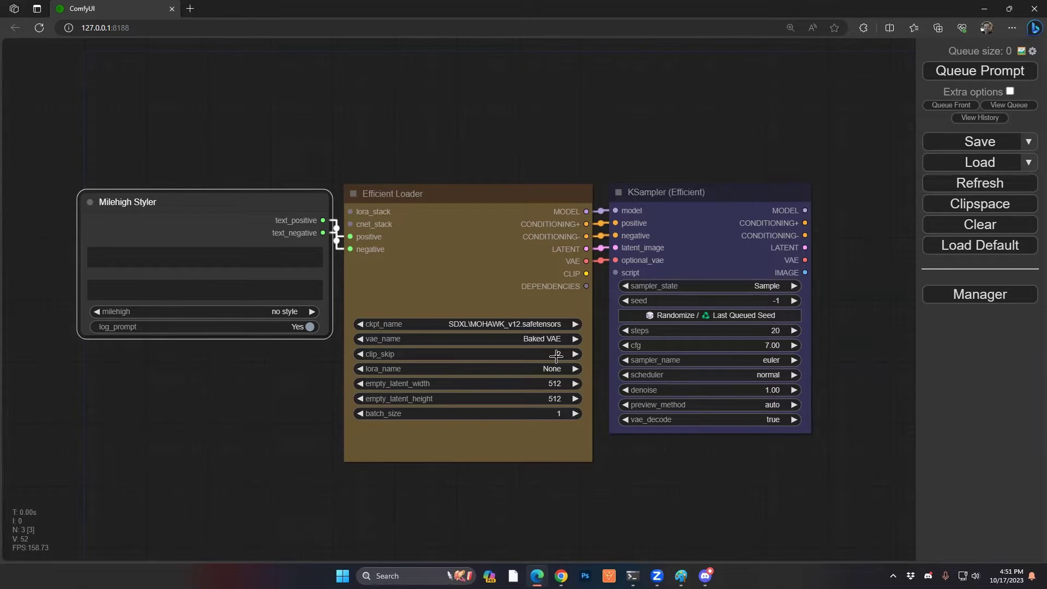
- Set the empty latent width and height to 1024 each
click(554, 384)
text(1024)
key(Return)
click(559, 399)
text(1024)
key(Return)
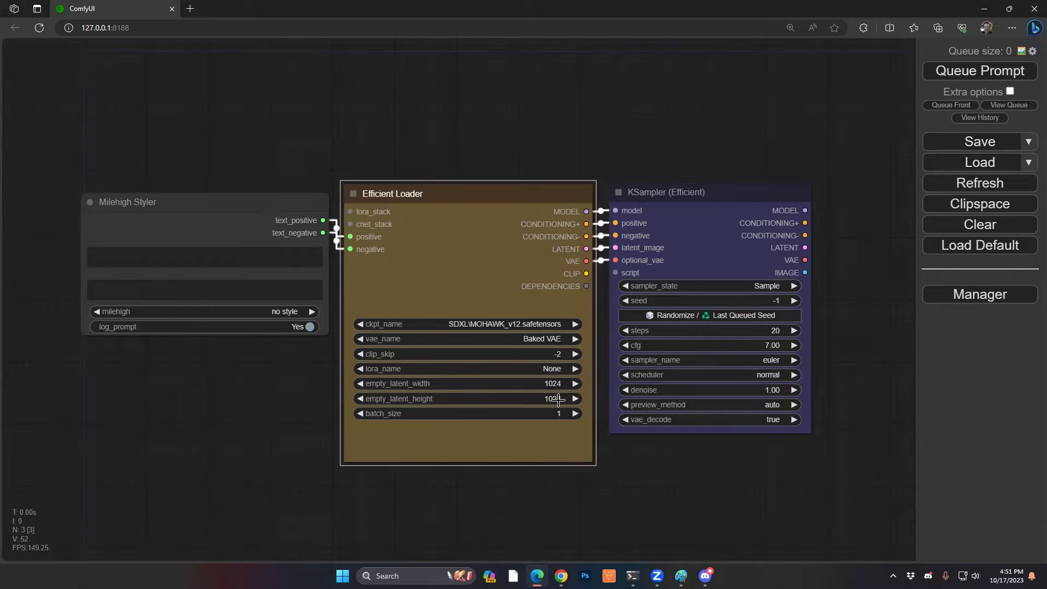
- Set the KSampler to 25 steps and edit its cfg value
click(777, 331)
text(25)
key(Return)
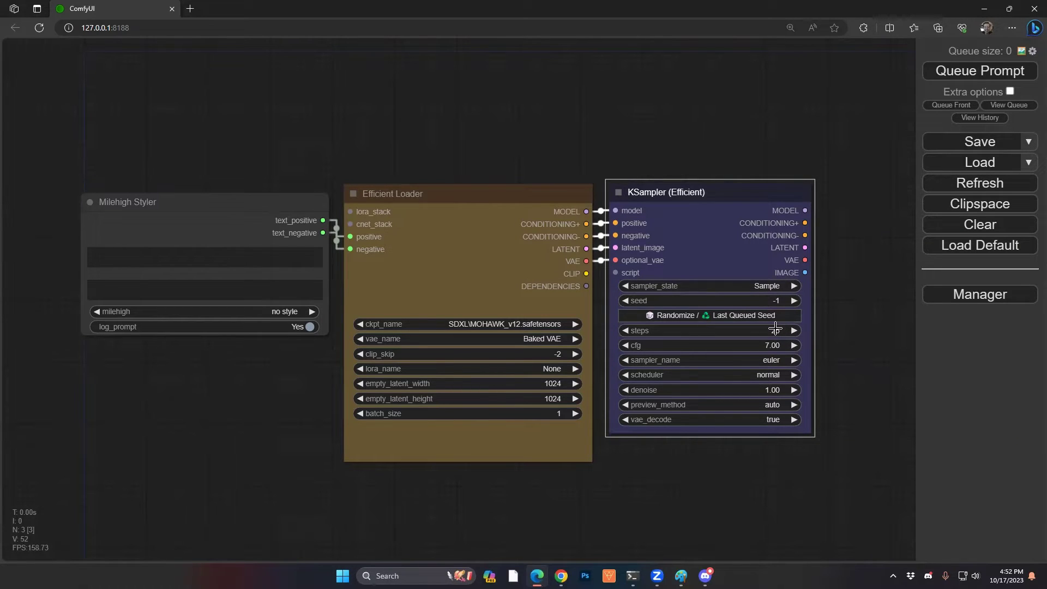
click(769, 345)
- Add a CR Image Output node and connect the KSampler's IMAGE output to it
drag(851, 444, 655, 449)
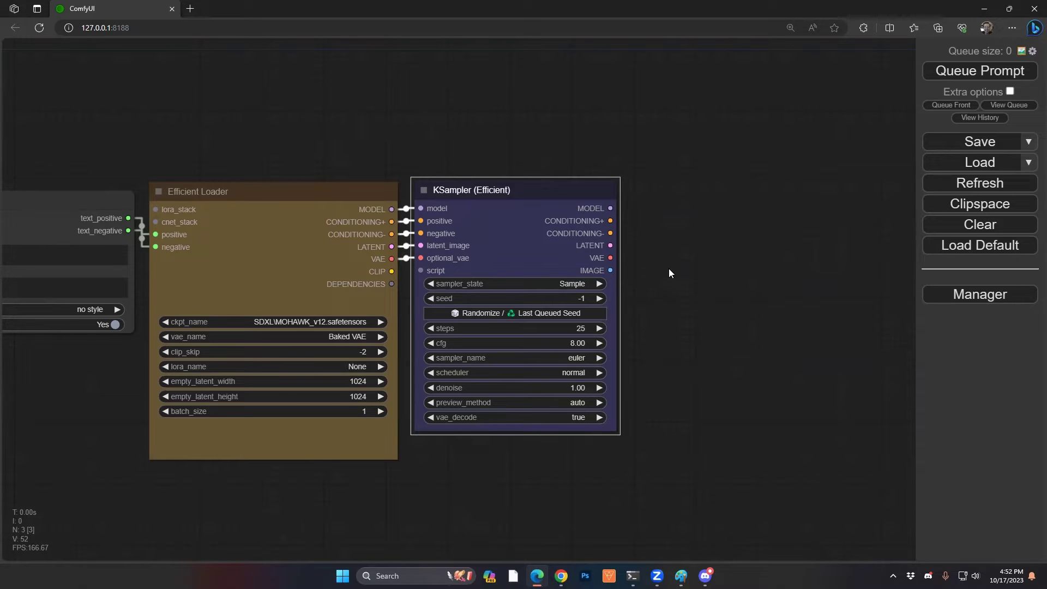
double_click(669, 269)
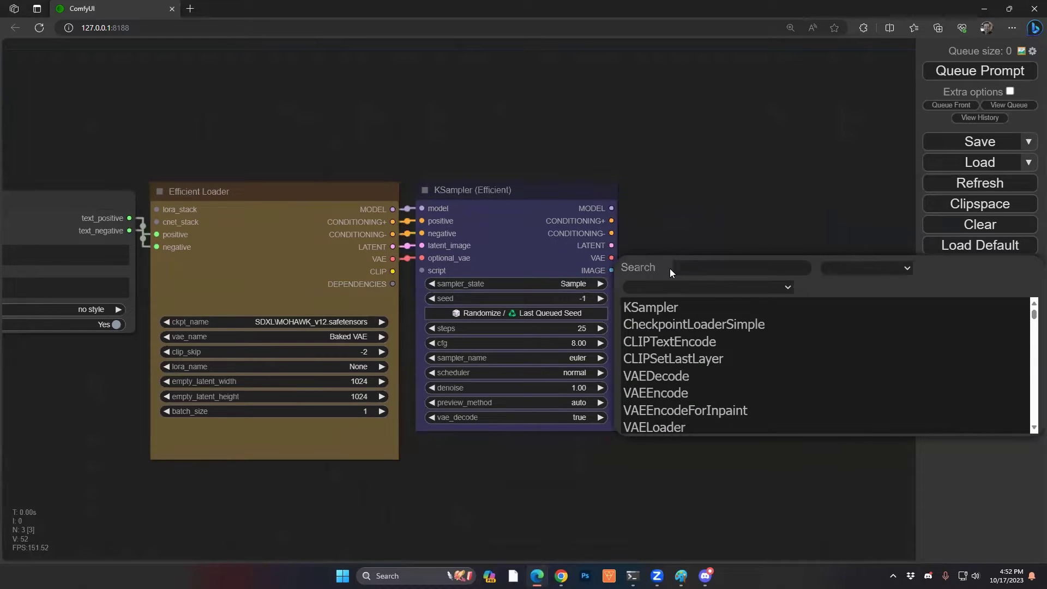
text(image out)
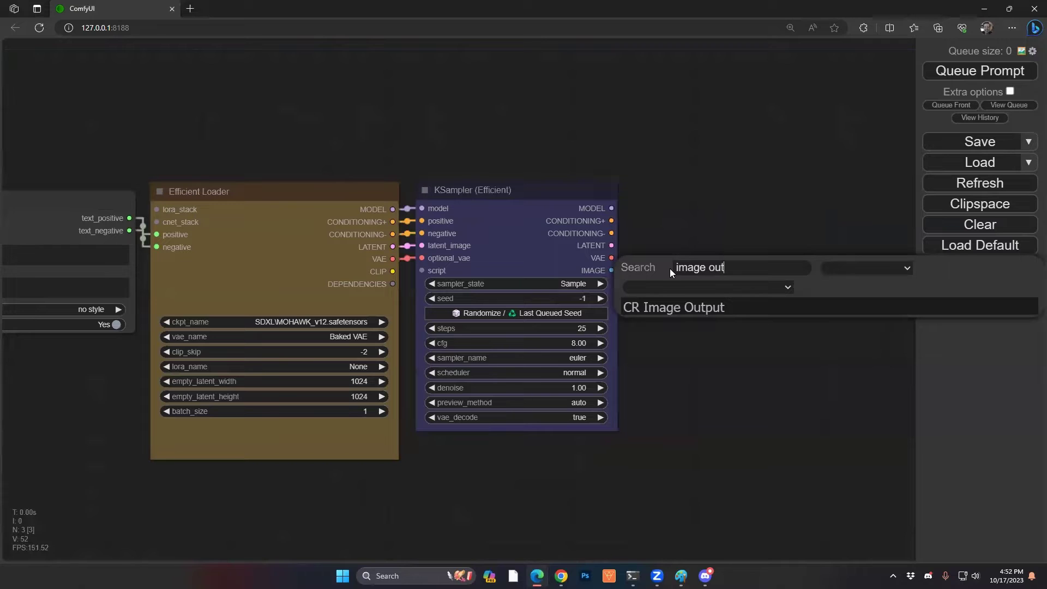
click(678, 309)
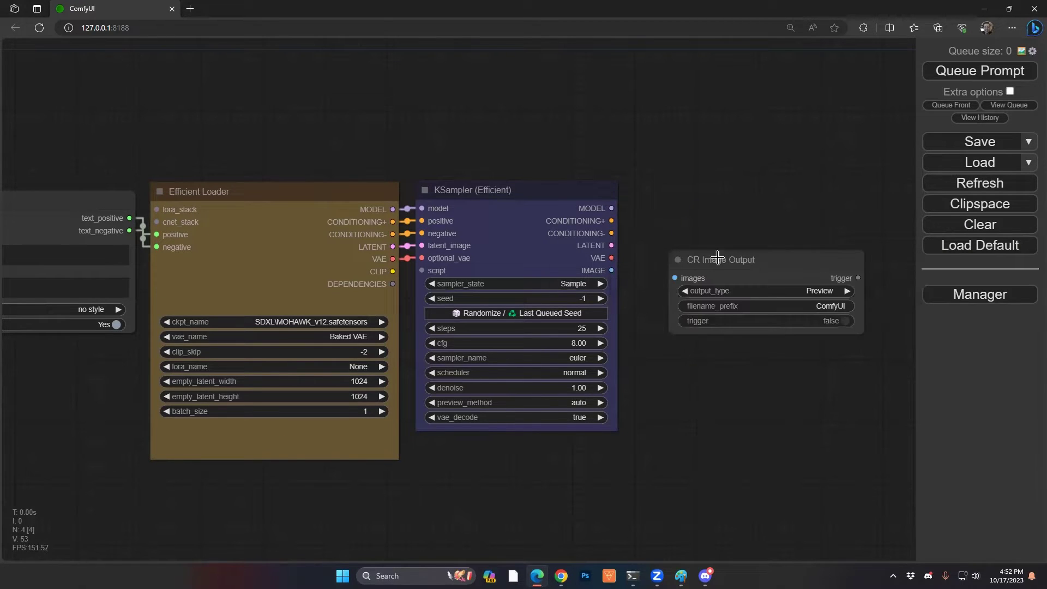
drag(677, 260, 672, 248)
drag(611, 271, 671, 265)
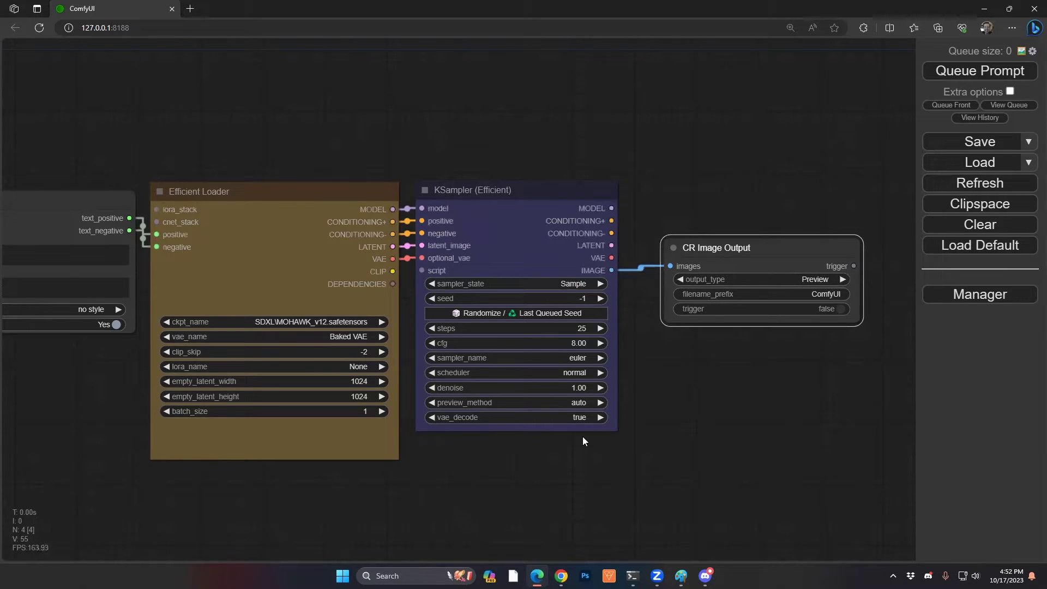
- Set CR Image Output's output_type to Save
click(813, 279)
click(825, 295)
scroll(684, 198, down, 4)
scroll(679, 182, up, 3)
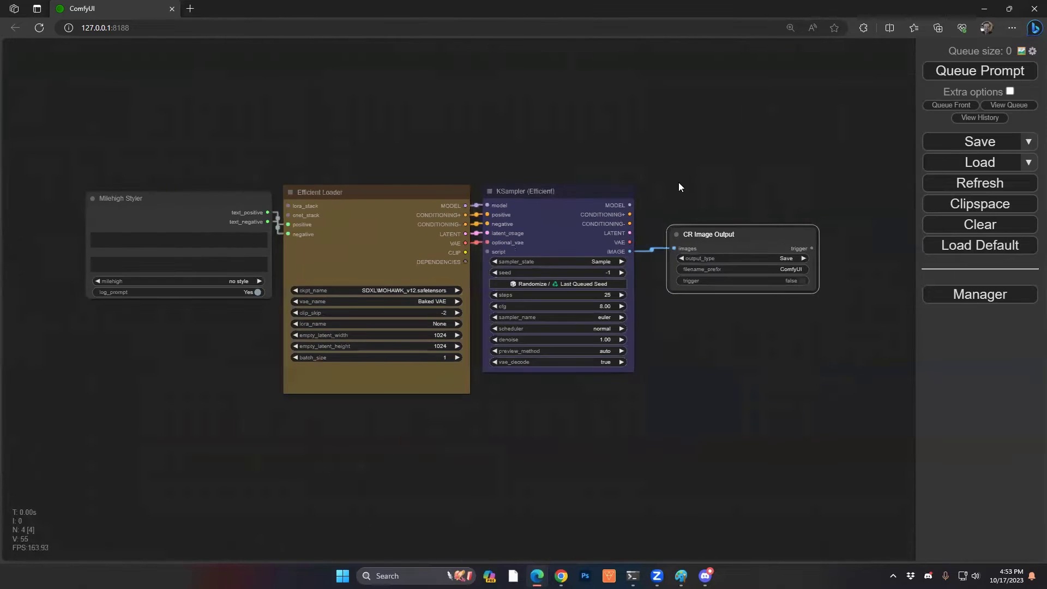
drag(750, 267, 734, 289)
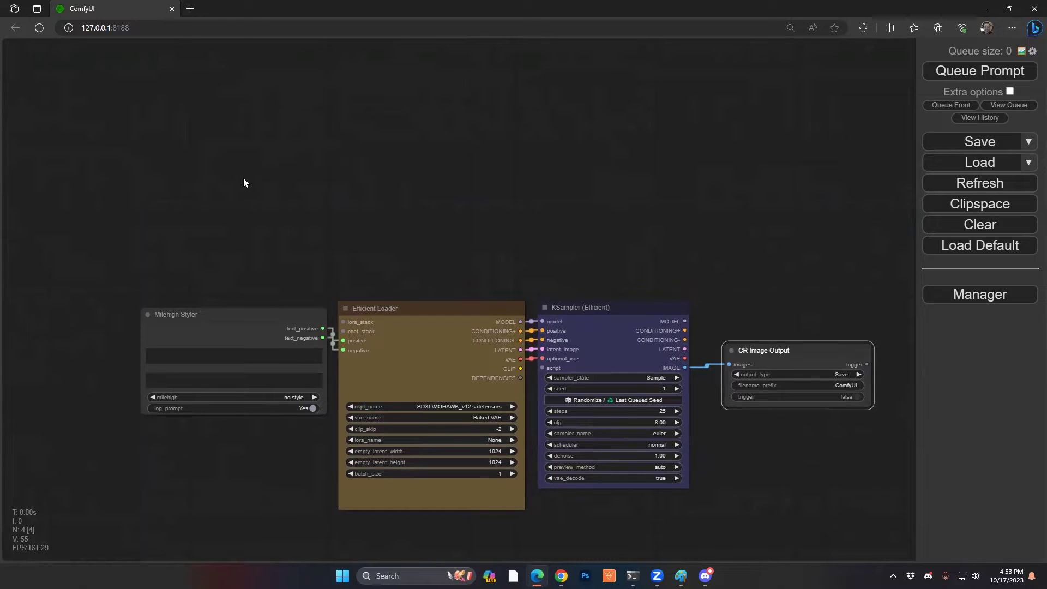
- Add a PrimitiveNode via the 'primit' search and place it above the Milehigh Styler
double_click(186, 194)
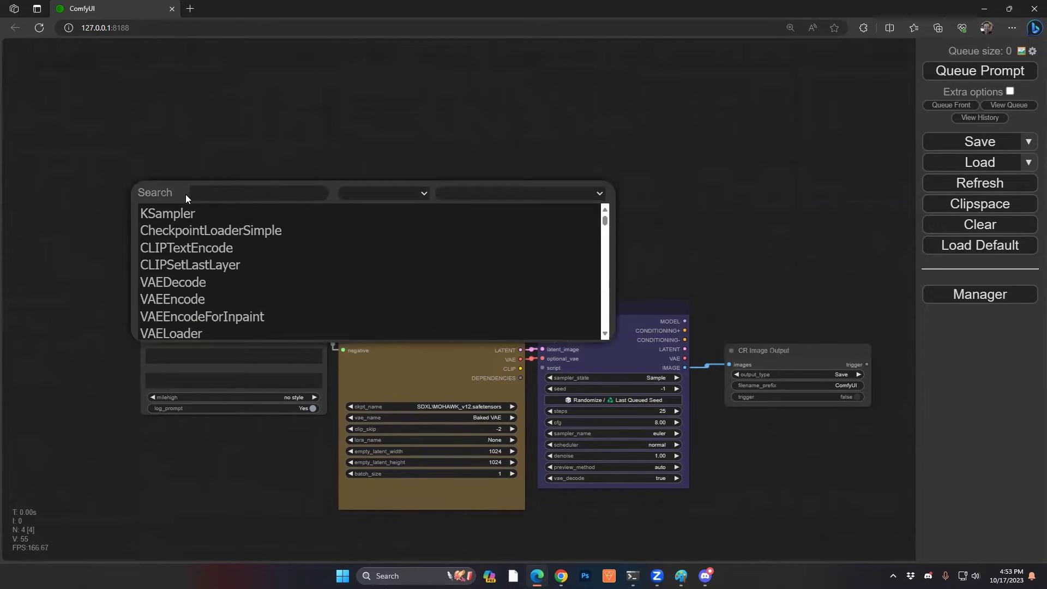
text(primit)
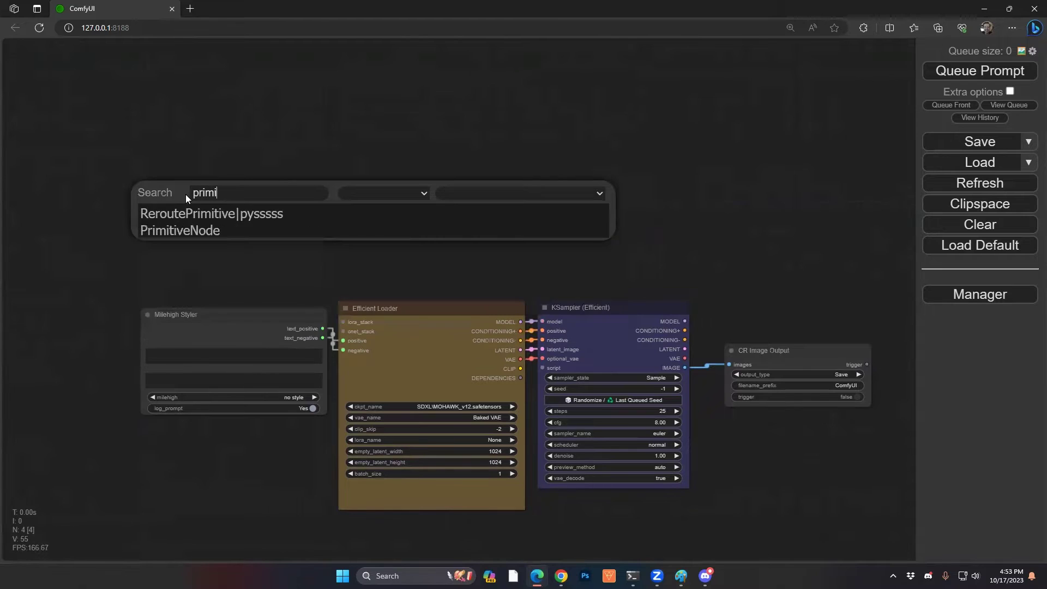
key(Down)
key(Down)
key(Return)
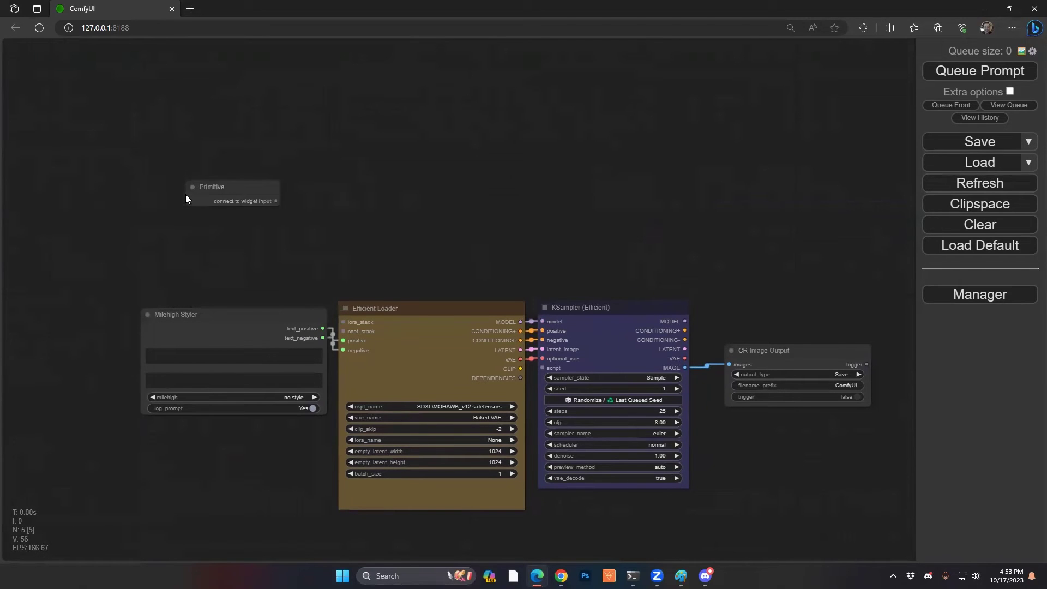
drag(242, 192, 224, 214)
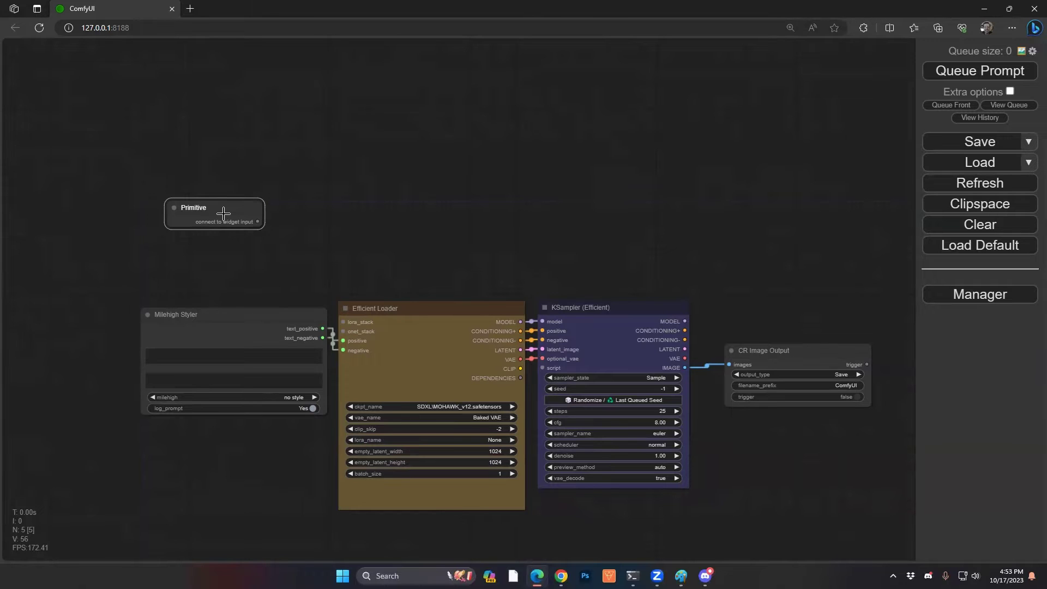
- Add a CR XY List node and move it into empty space above the workflow
double_click(316, 190)
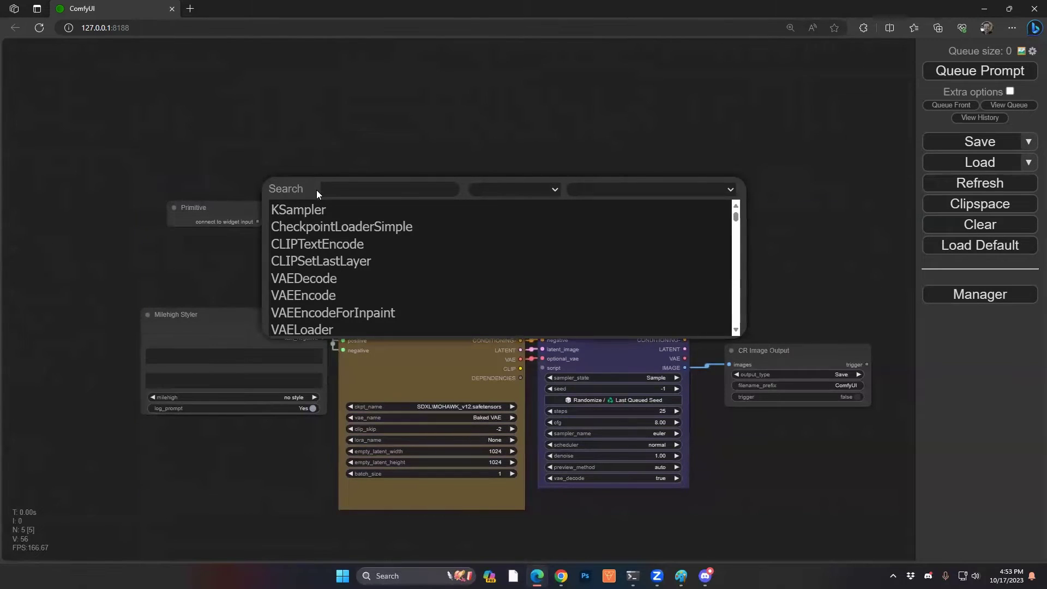
text(cr x)
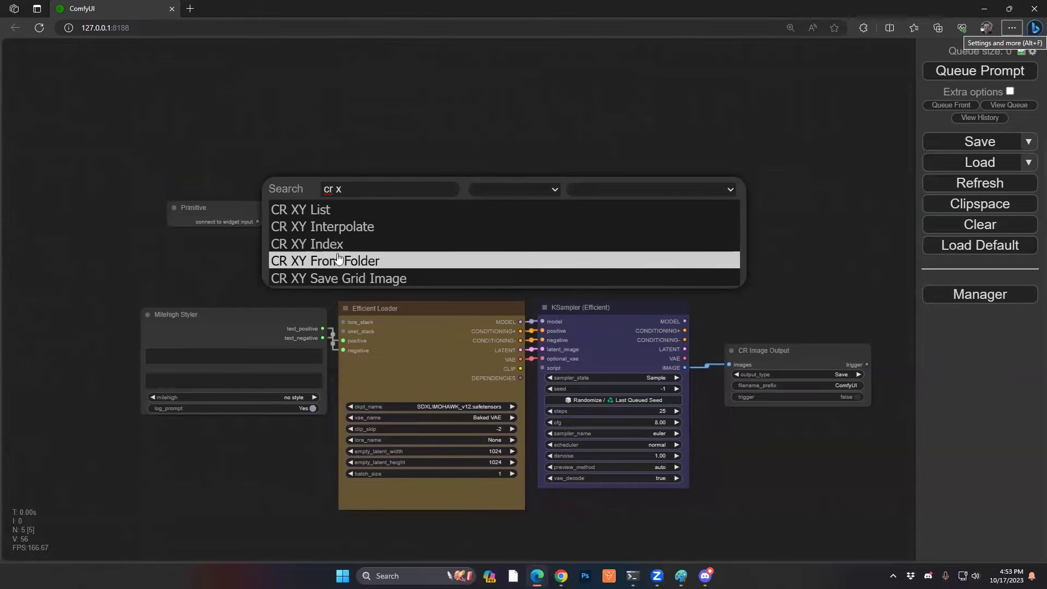
click(346, 210)
drag(346, 213, 316, 100)
- Add a CR XY From Folder node beside CR XY List
double_click(544, 140)
text(cr x)
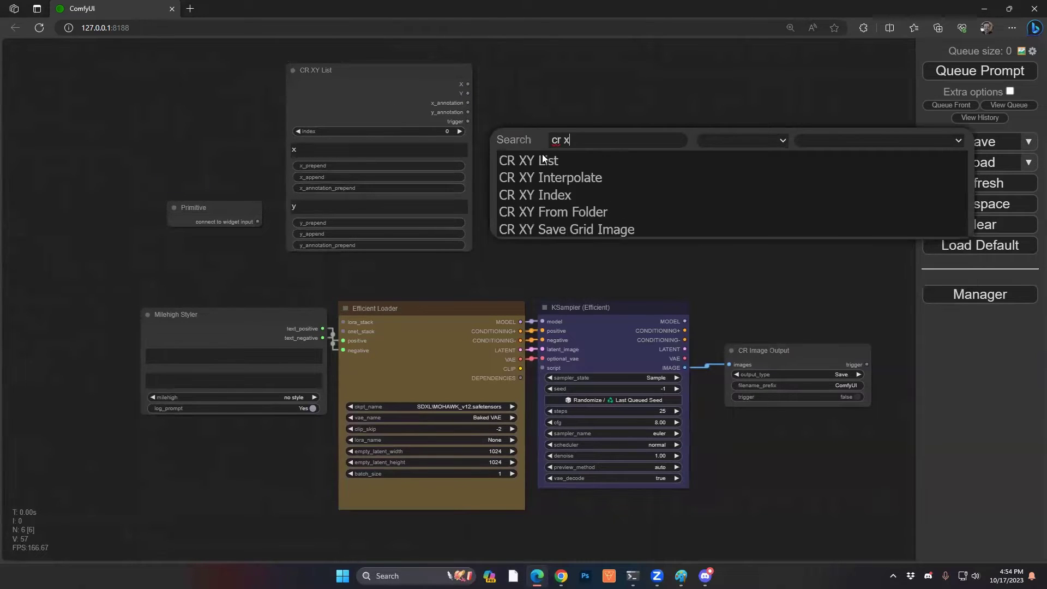
click(540, 212)
drag(643, 145, 597, 86)
- Add a CR XY Save Grid Image node at the top right
double_click(716, 120)
text(cr x)
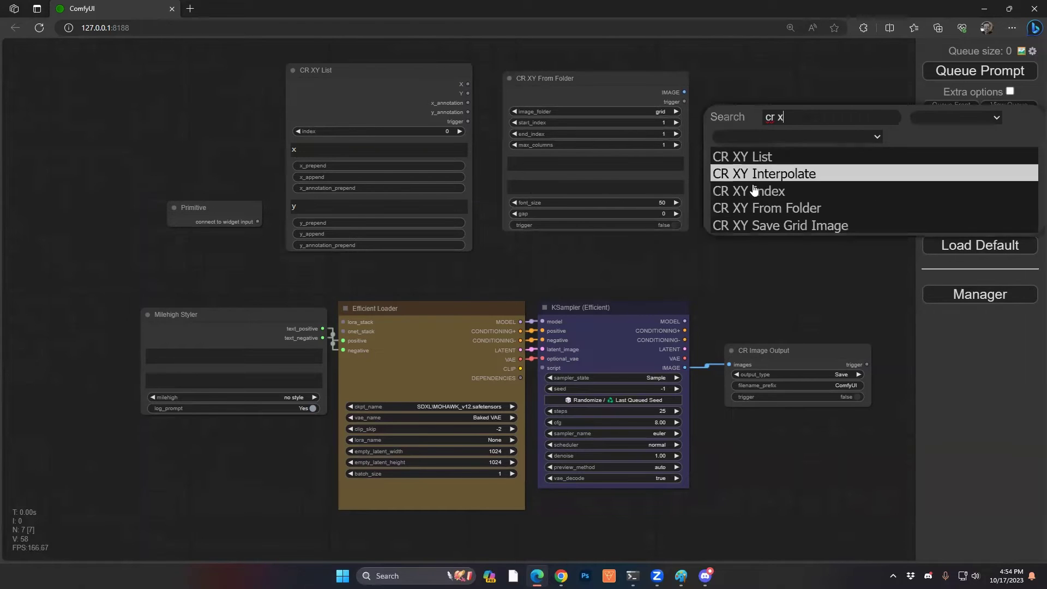
click(755, 226)
drag(791, 132, 742, 99)
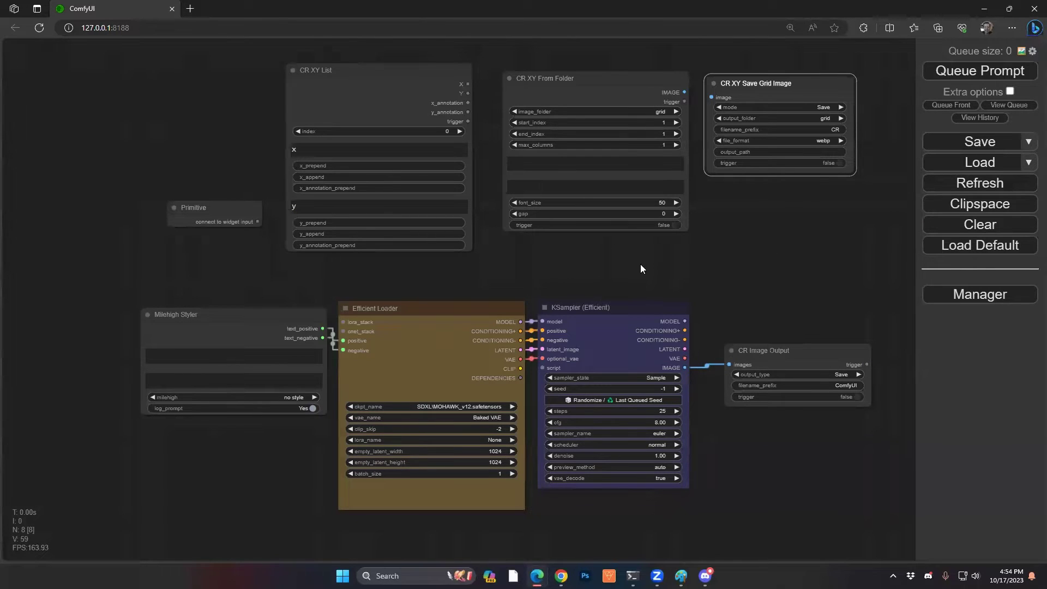
- Convert the trigger widget to an input on CR Image Output, CR XY From Folder and CR XY Save Grid Image
right_click(815, 363)
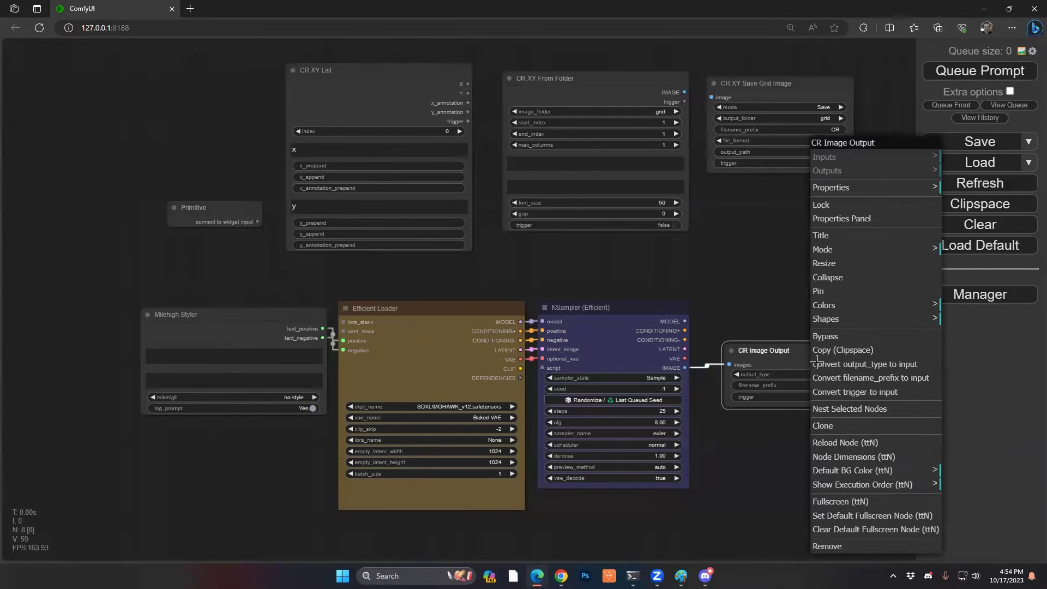
click(858, 397)
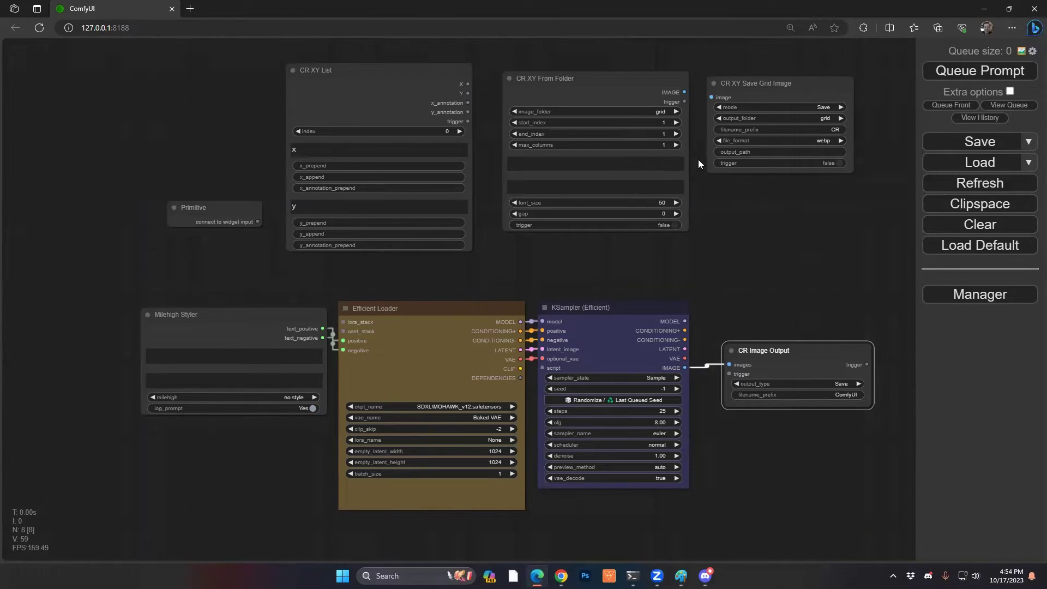
right_click(571, 152)
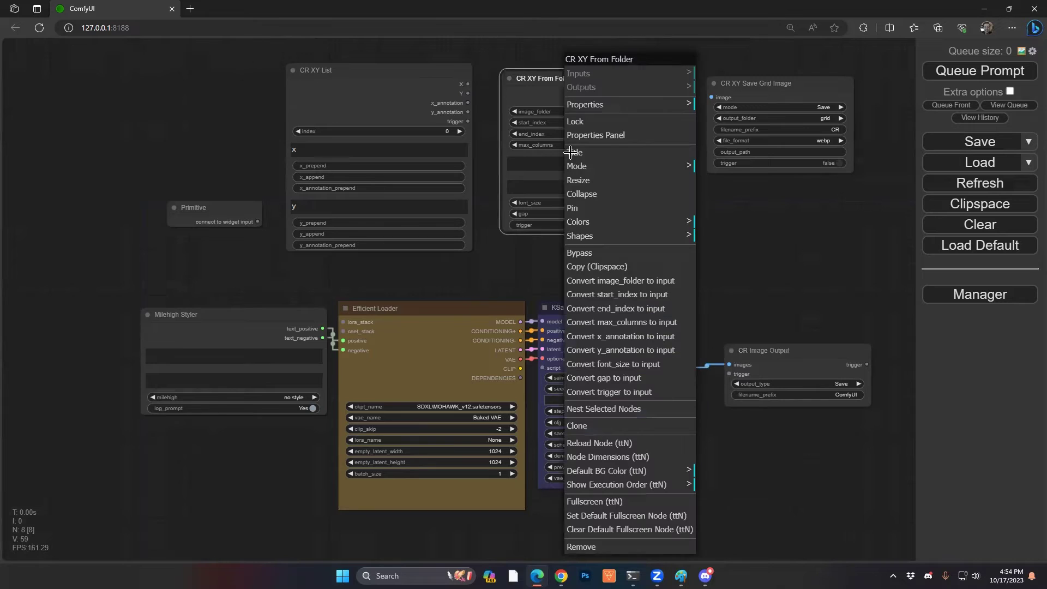
click(643, 392)
right_click(778, 95)
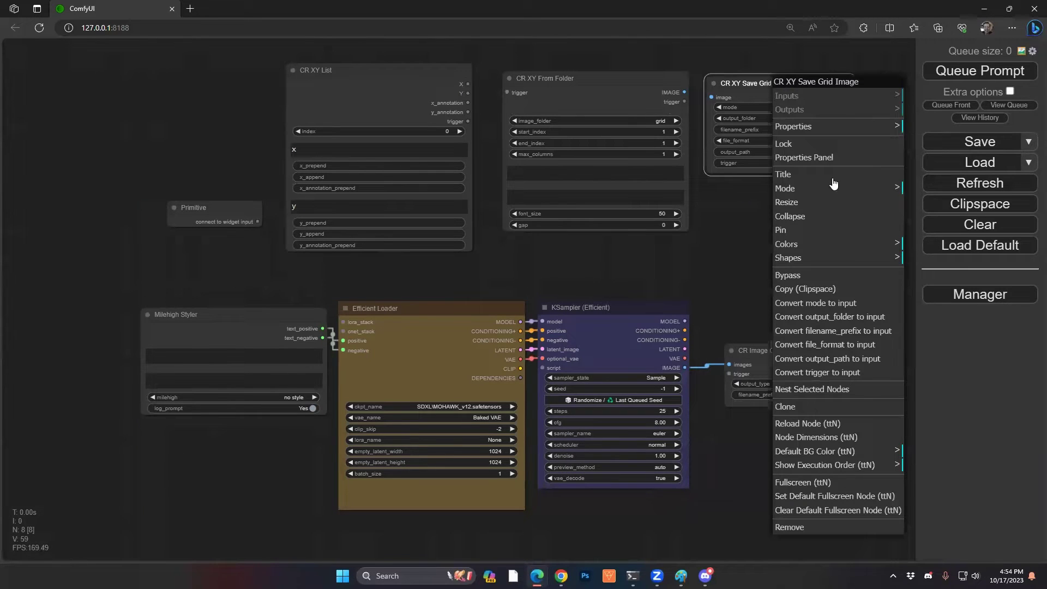
click(819, 370)
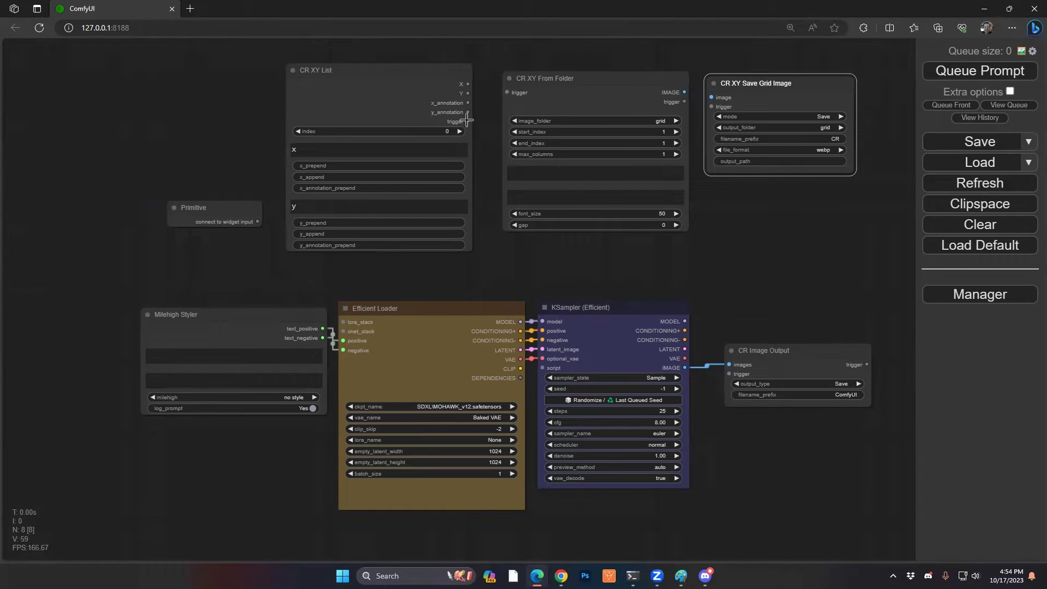
- Chain the triggers: XY List to From Folder to CR Image Output to Save Grid Image
drag(466, 121, 508, 93)
drag(685, 102, 729, 373)
drag(867, 364, 712, 107)
mouse_move(774, 90)
mouse_down()
mouse_move(828, 88)
mouse_move(765, 84)
mouse_up()
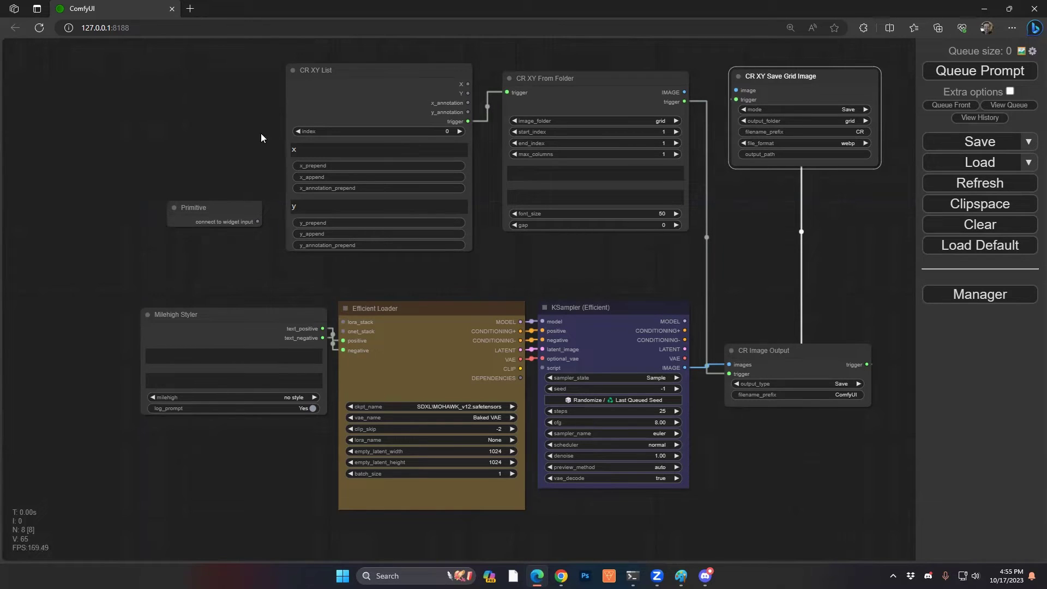
- Convert CR XY List's index to an input and connect the Primitive node to it
right_click(303, 112)
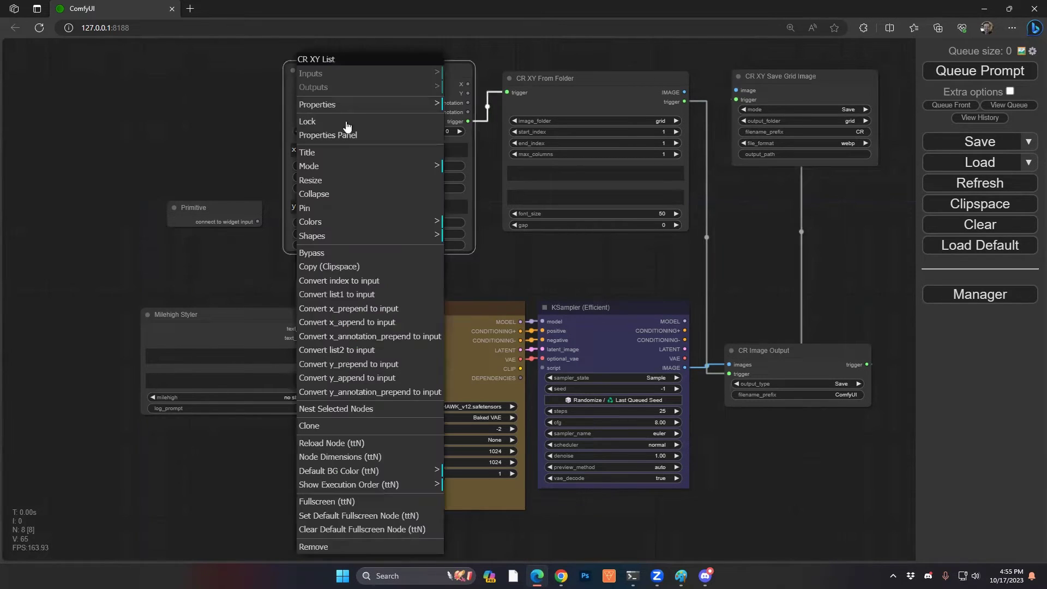
click(352, 280)
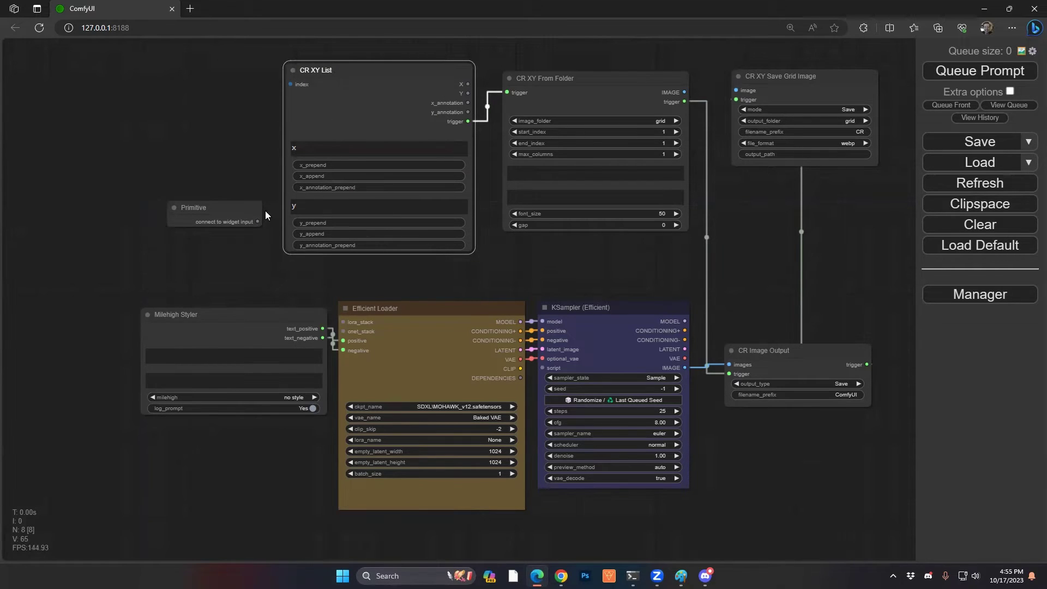
drag(257, 221, 291, 84)
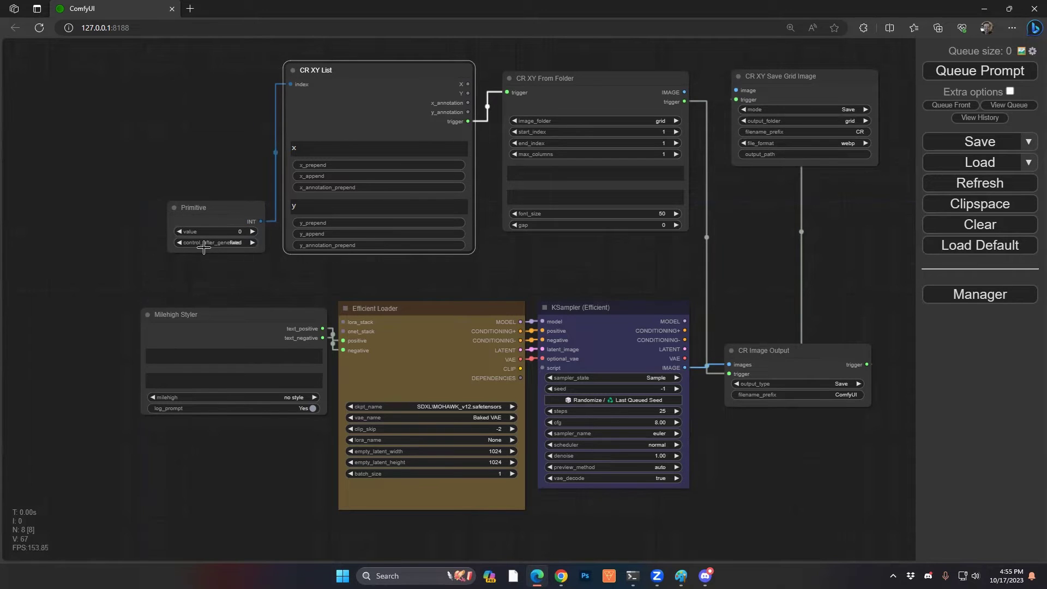
drag(212, 206, 192, 115)
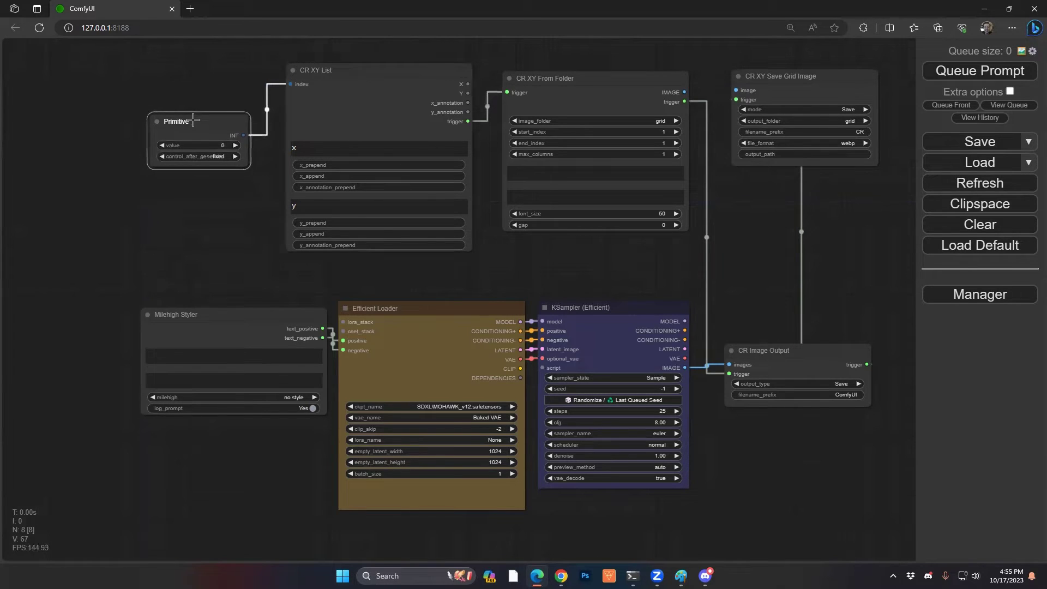
- Set the Primitive to value 1 with control_after_generate set to increment
click(222, 157)
click(232, 173)
click(221, 144)
key(Return)
drag(203, 114, 185, 106)
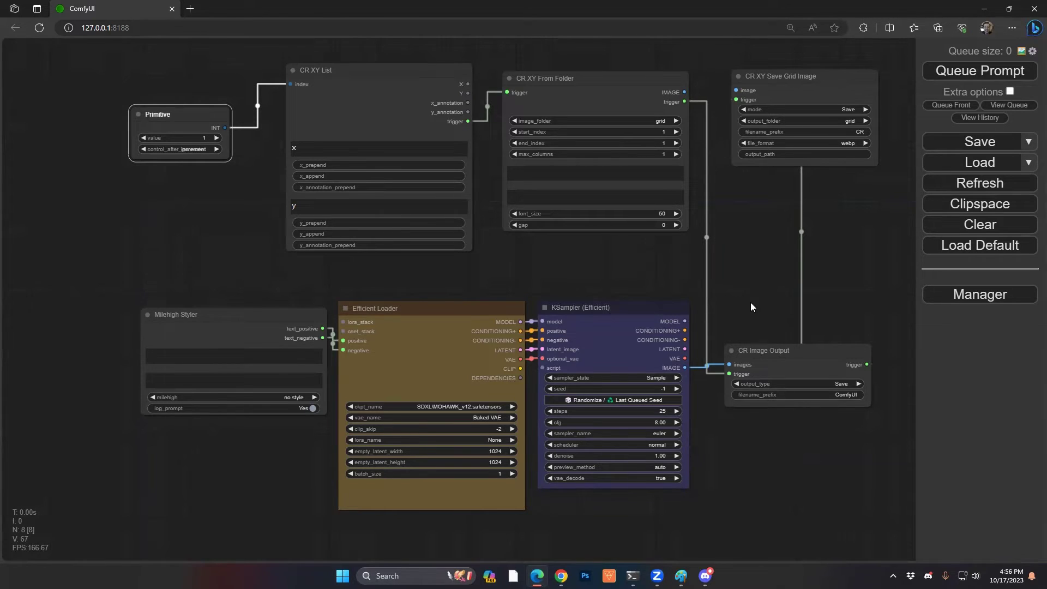
- Open the ComfyUI\output folder in File Explorer
key(super+e)
key(End)
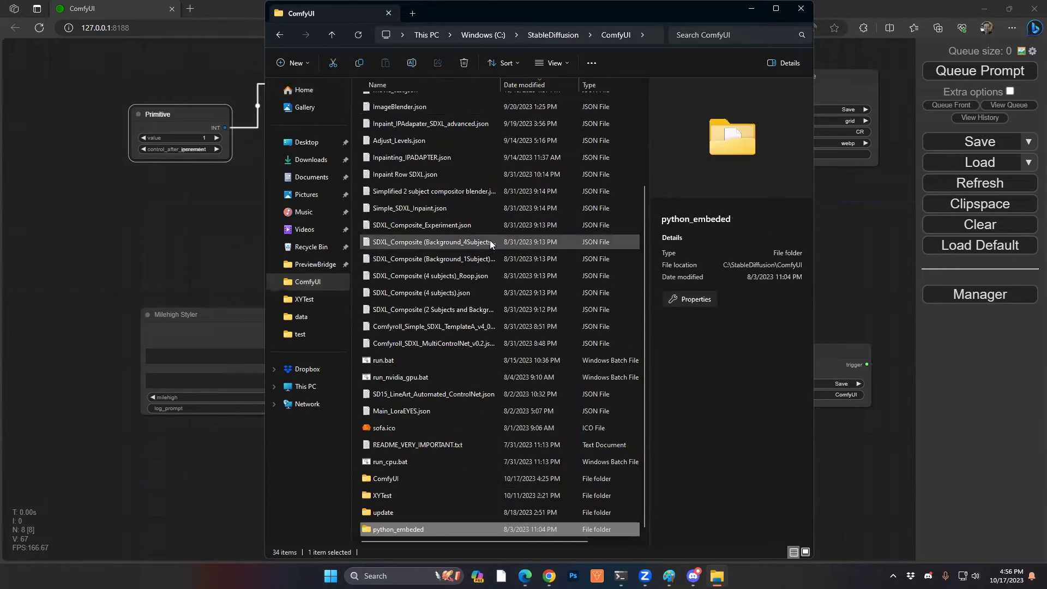
key(Up)
key(Up)
key(Up)
key(Up)
key(Down)
key(Return)
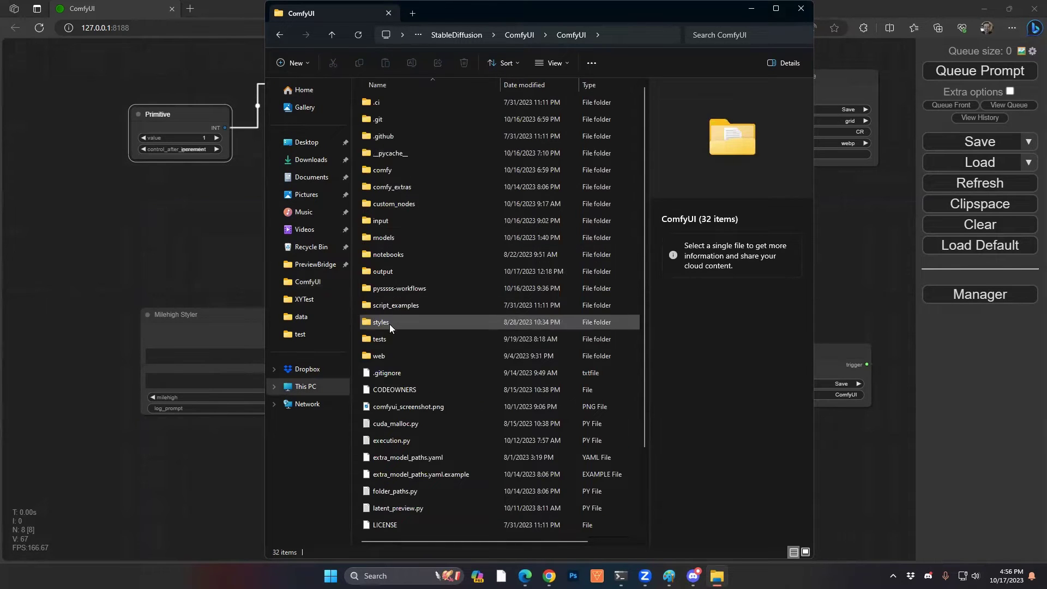
key(o)
key(Return)
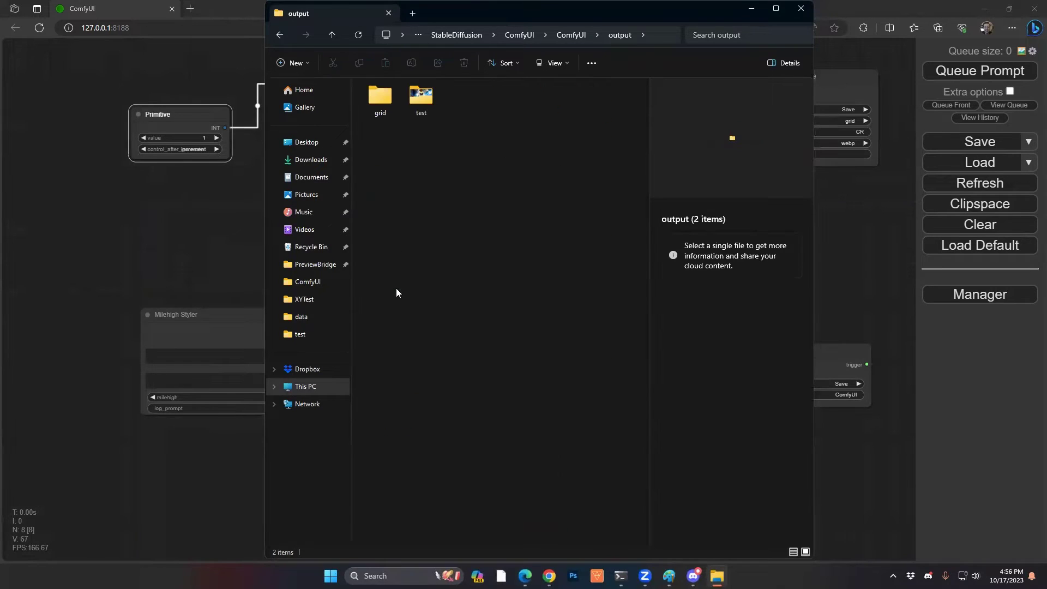
- Delete the old grid and test folders and create a new folder named grid
key(ctrl+a)
key(Delete)
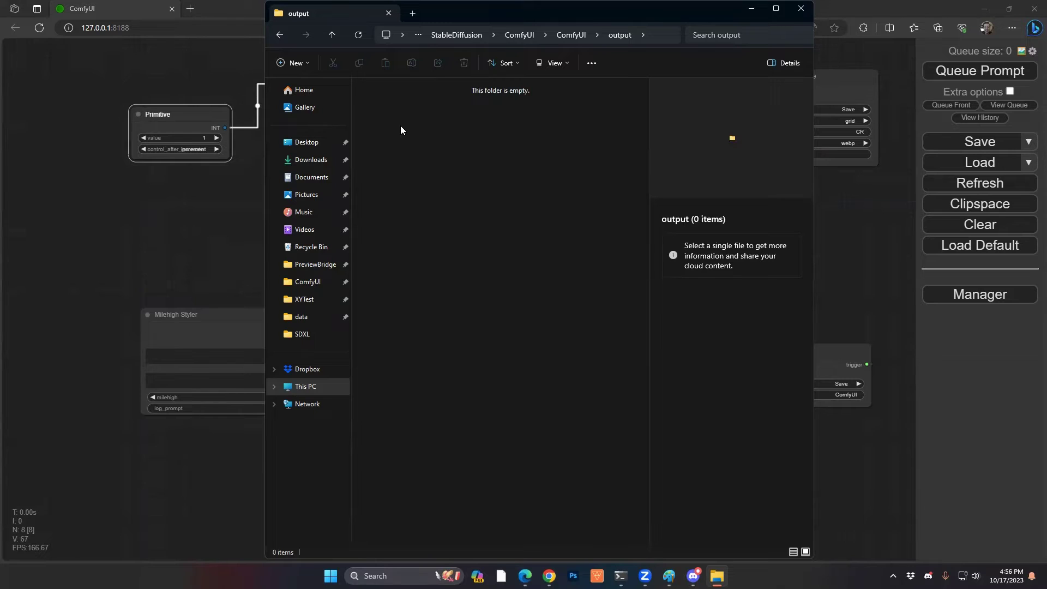
key(ctrl+shift+n)
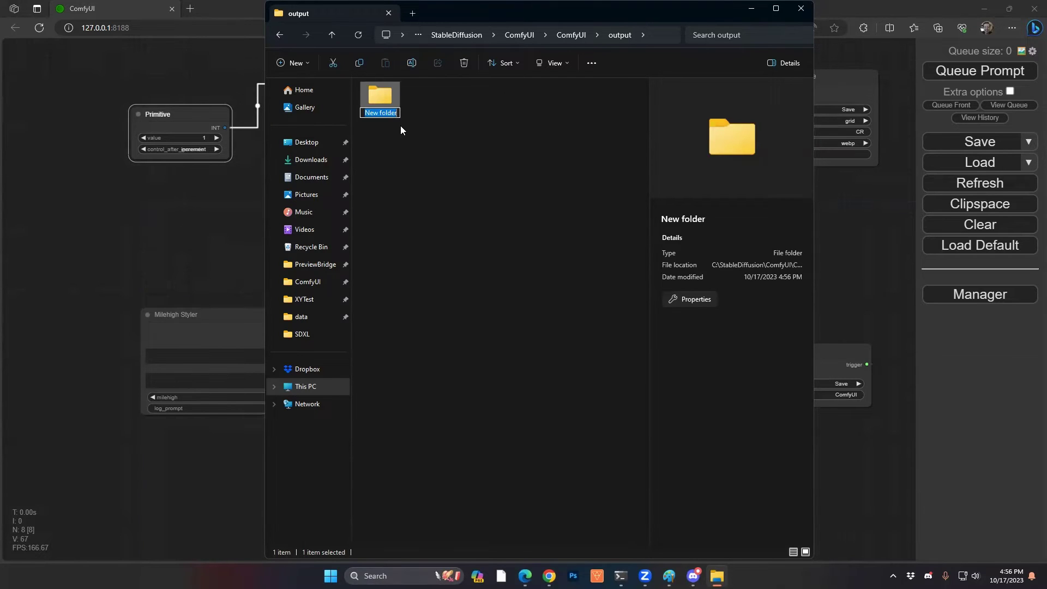
text(grid)
key(Return)
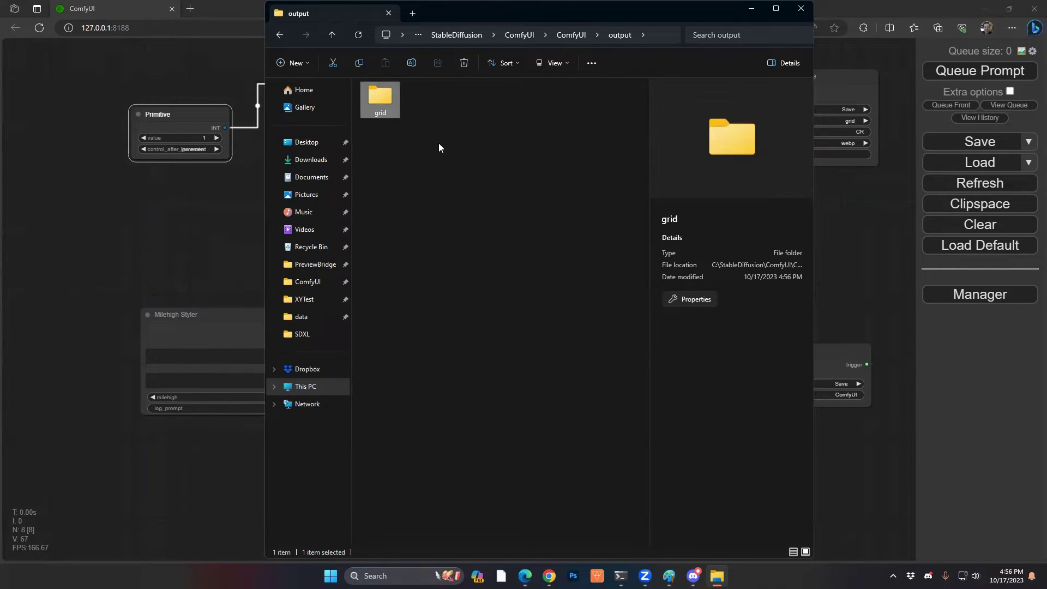
click(439, 142)
- Create a second new folder named icecream
key(ctrl+shift+n)
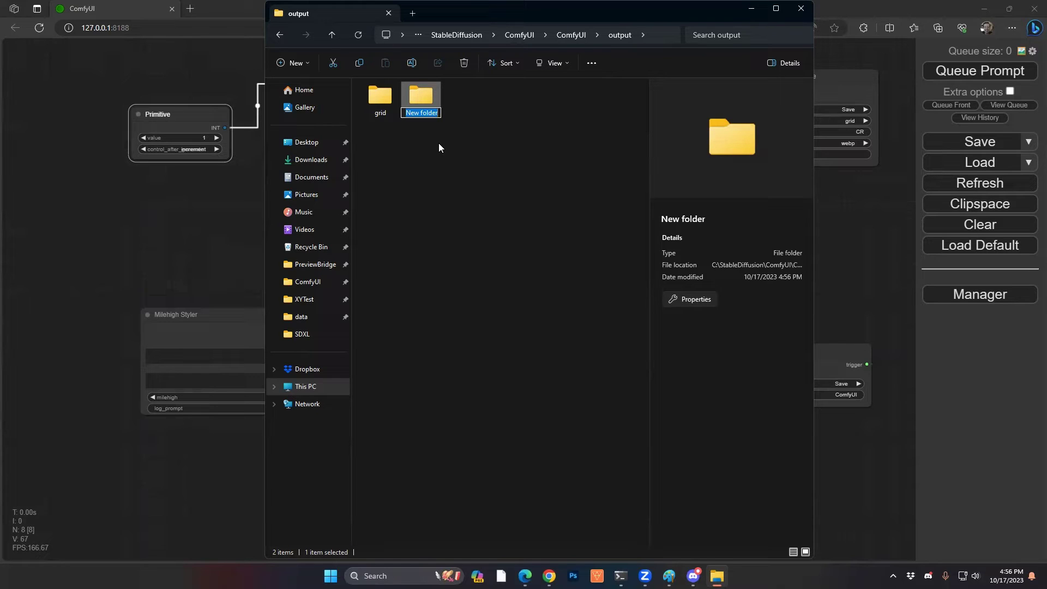
text(icecream)
key(Return)
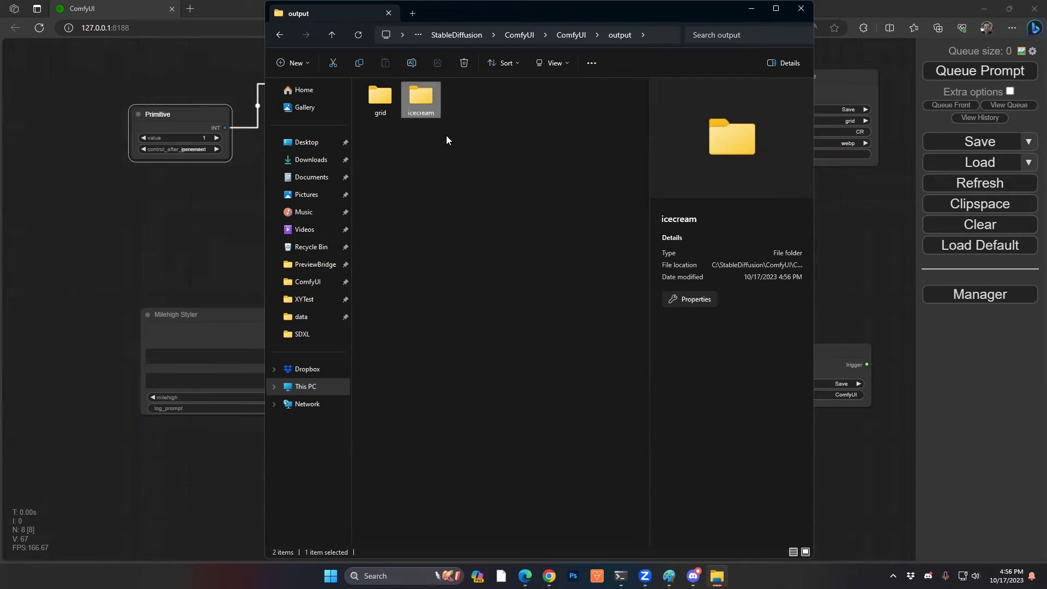
click(245, 229)
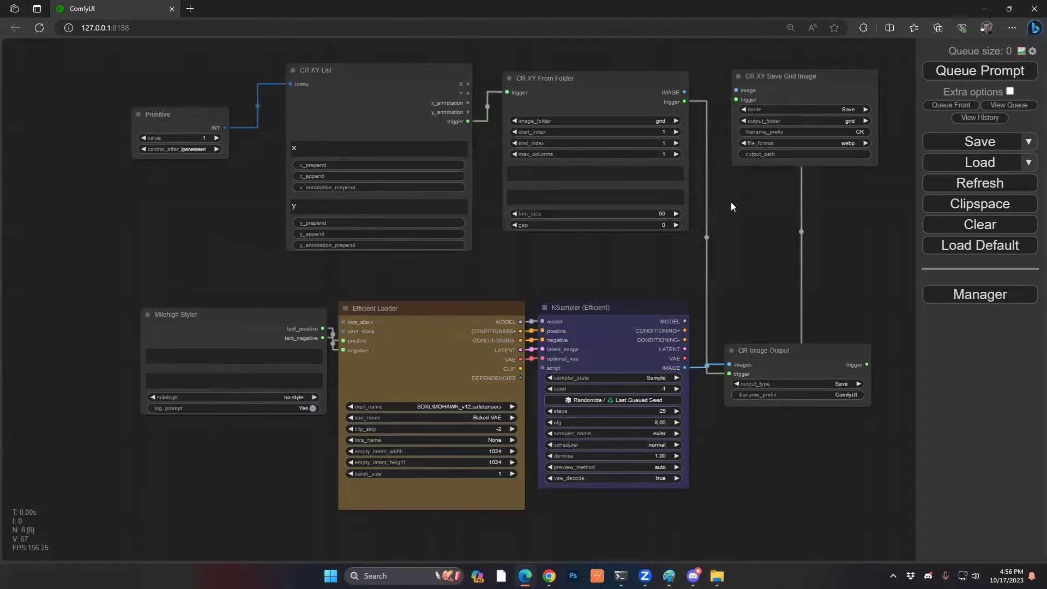
- Reload ComfyUI with F5 and set CR XY Save Grid Image's output_folder to grid
mouse_move(620, 576)
key(F5)
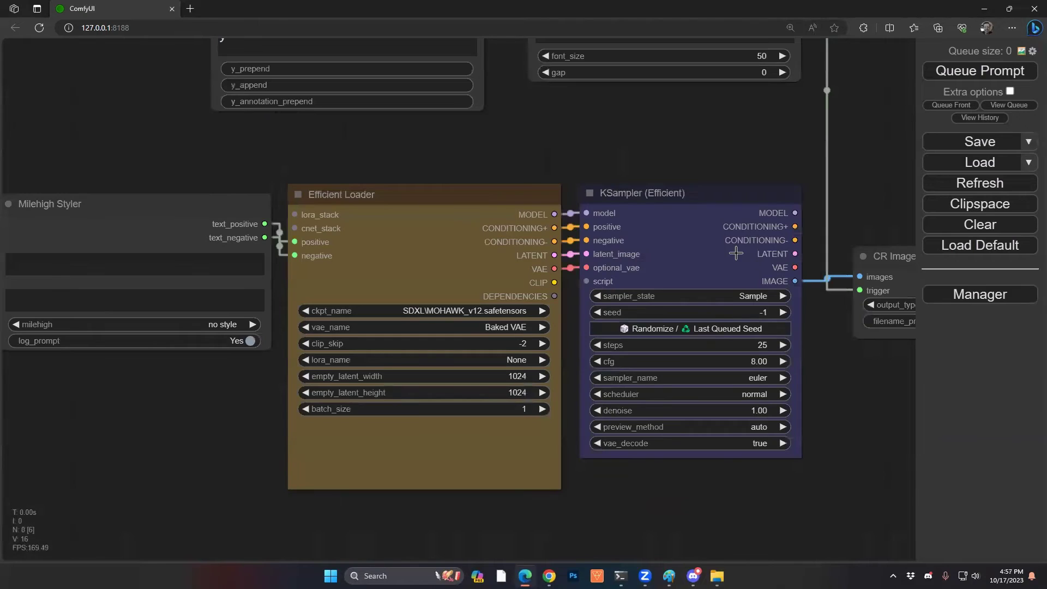
scroll(728, 140, down, 6)
drag(728, 140, 632, 258)
scroll(632, 259, up, 1)
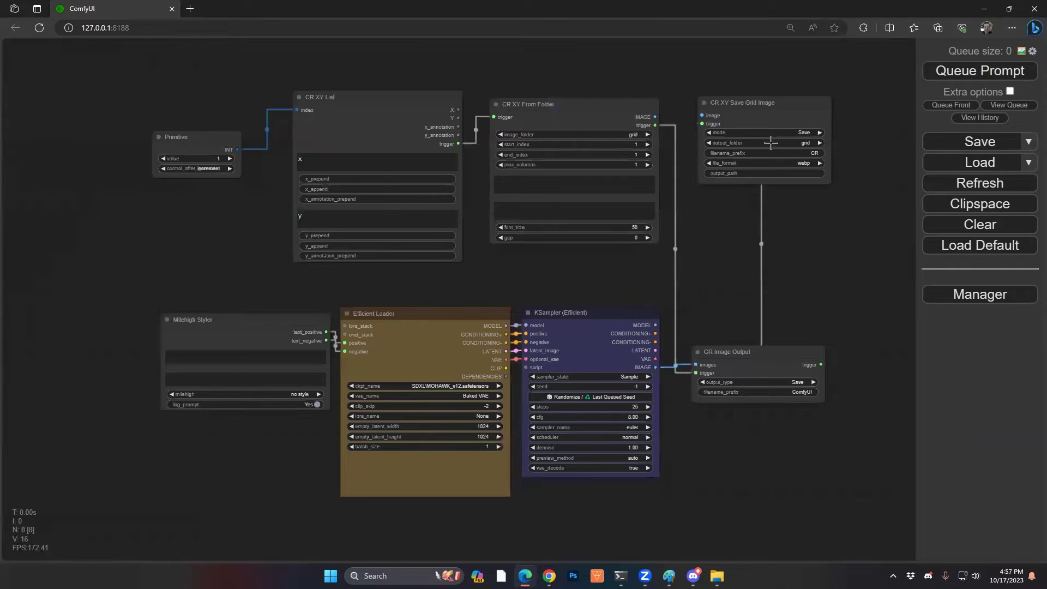
click(805, 142)
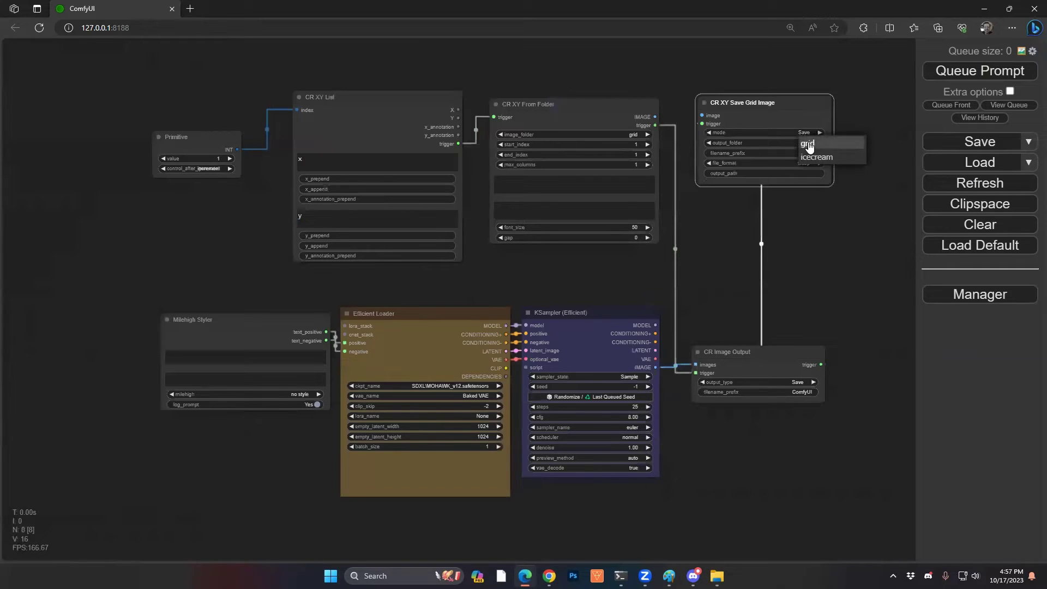
click(806, 143)
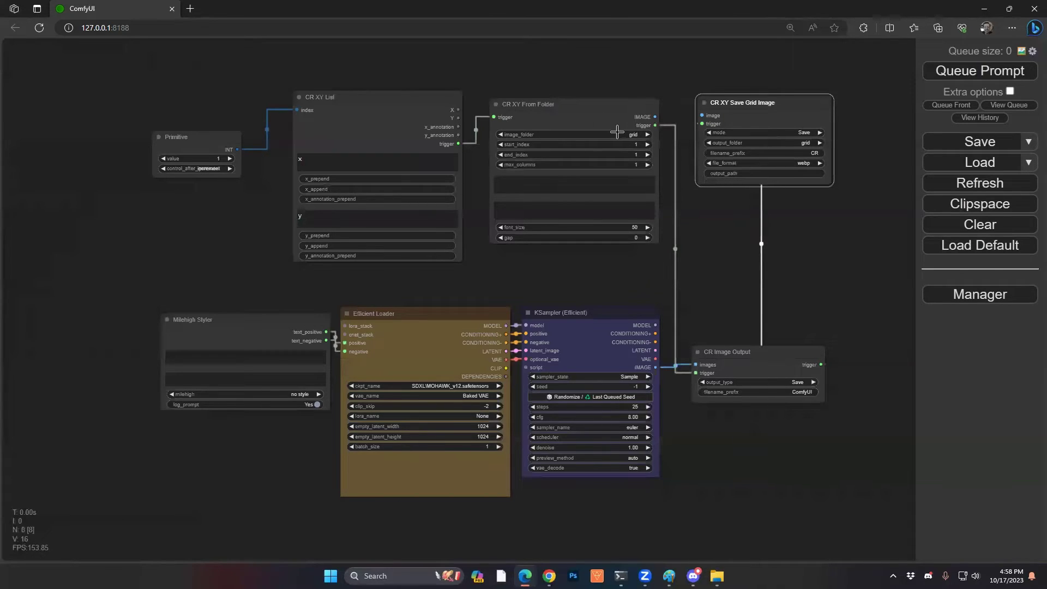
- Set CR XY From Folder's image_folder to icecream
click(633, 134)
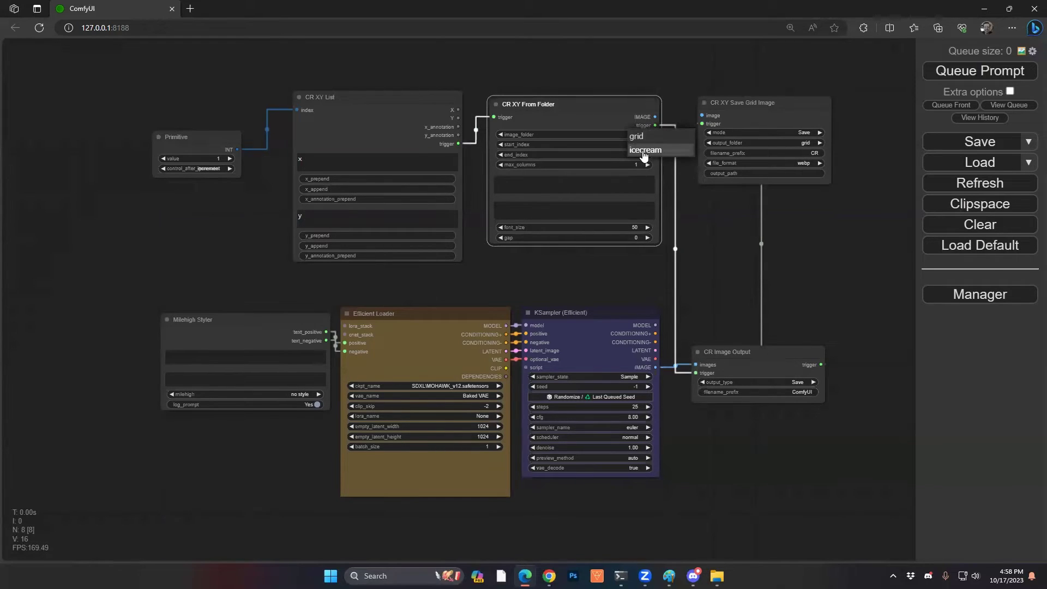
click(644, 153)
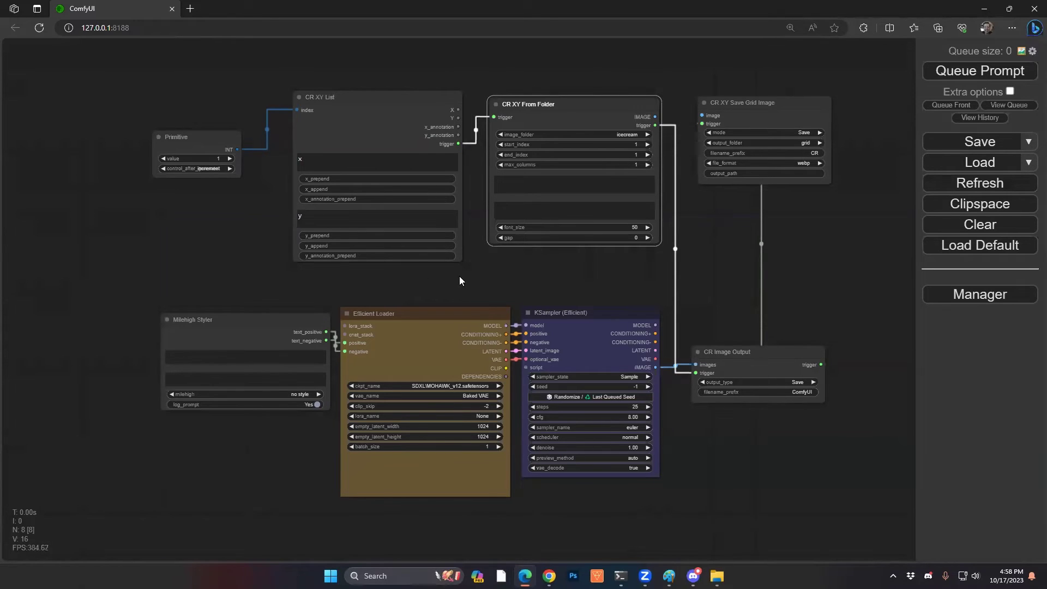
- In the Paint grid sketch, add a CFG heading over the columns and SEED over the rows
click(670, 574)
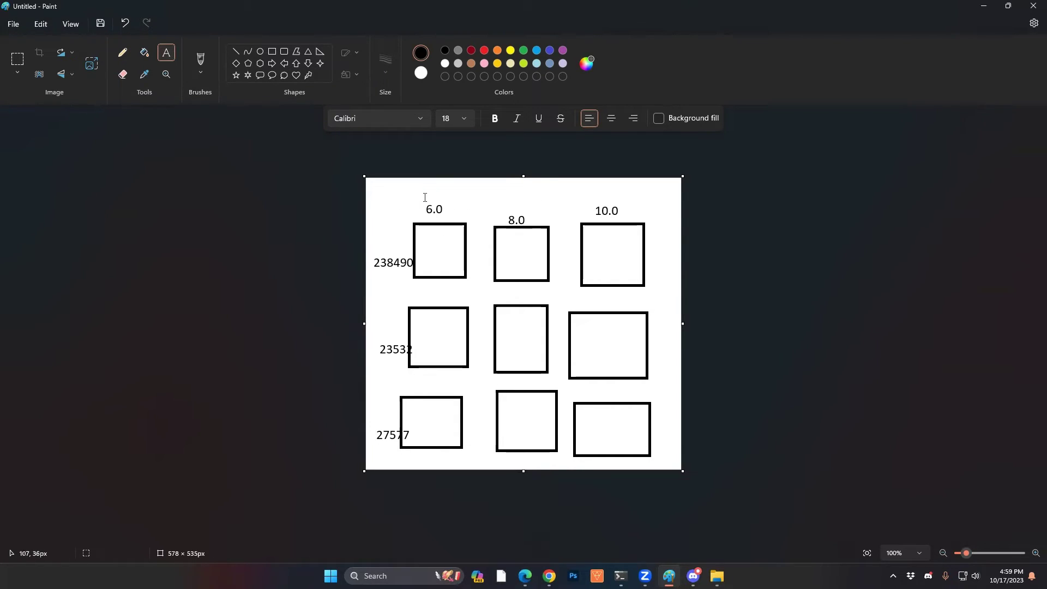
click(498, 191)
text(CFG)
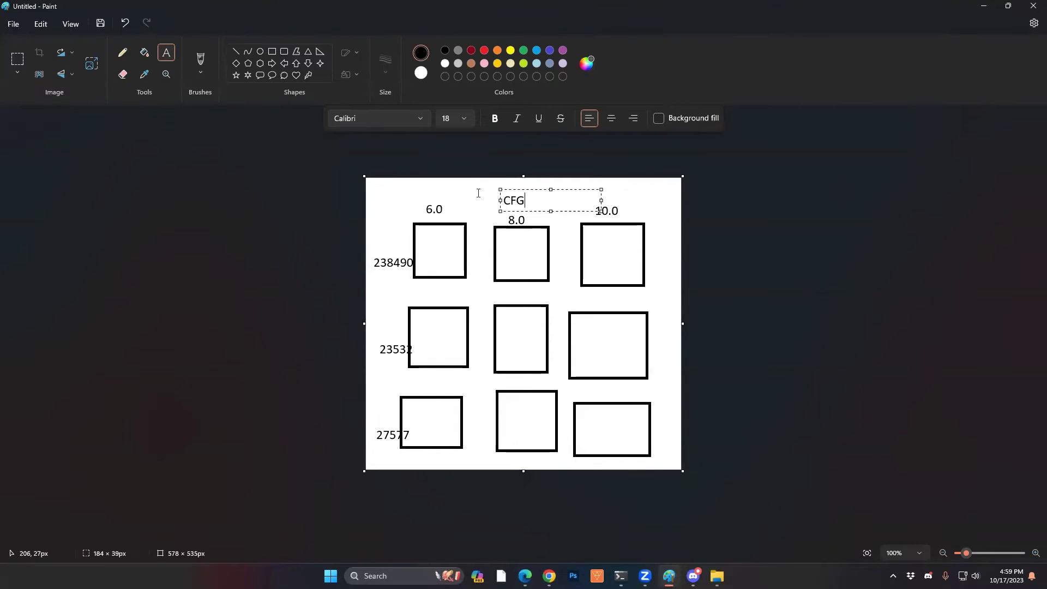
click(382, 225)
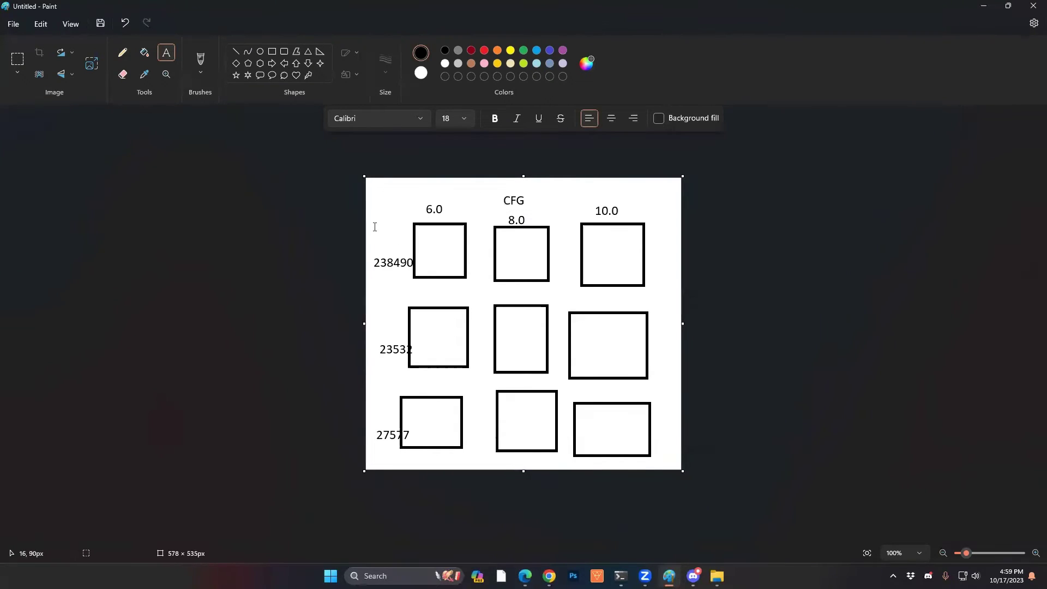
click(374, 227)
text(SEED)
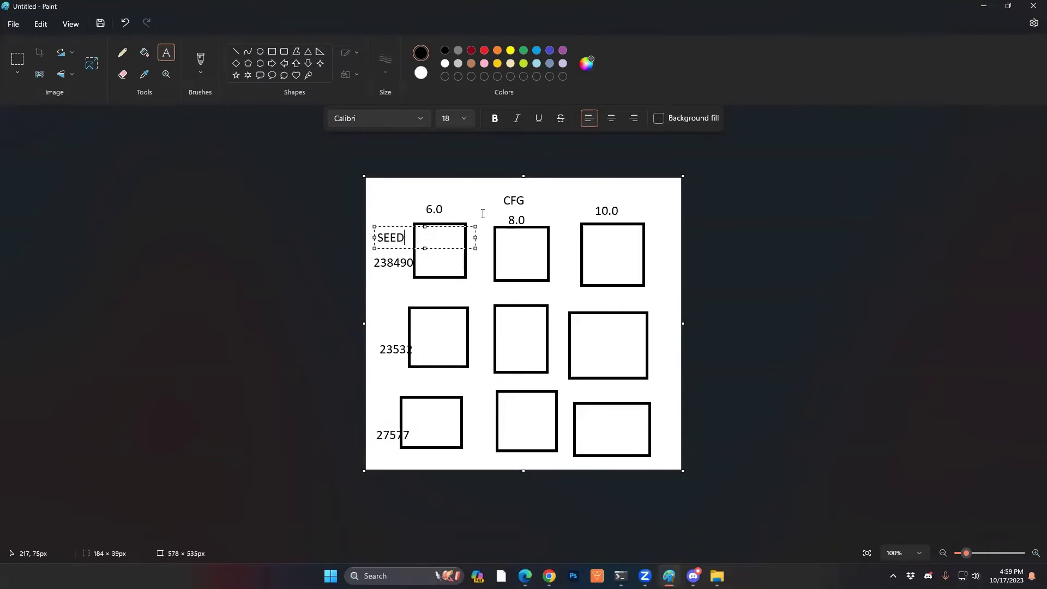
click(471, 188)
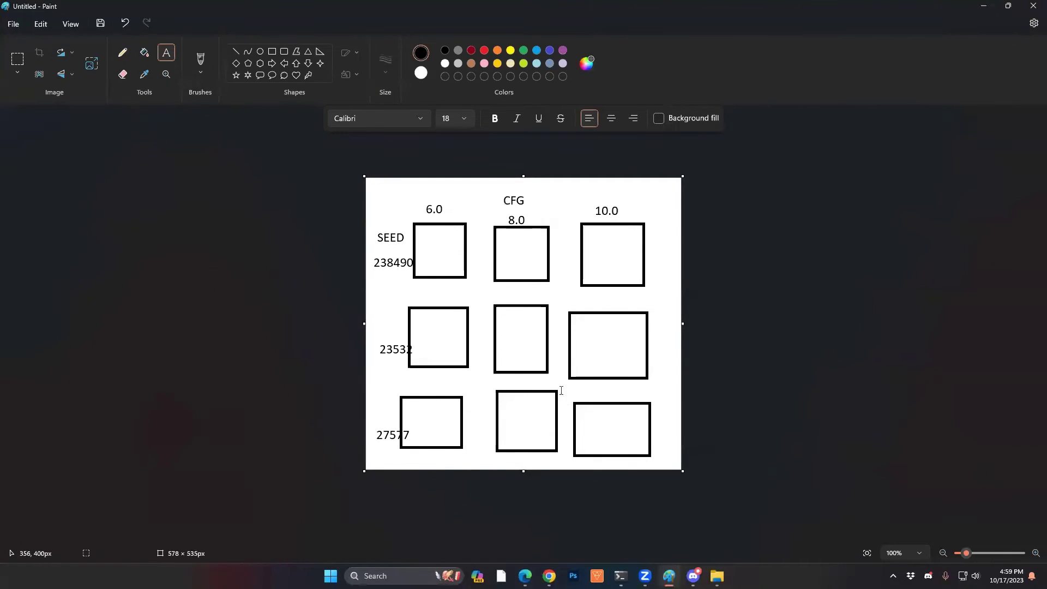
key(alt+Tab)
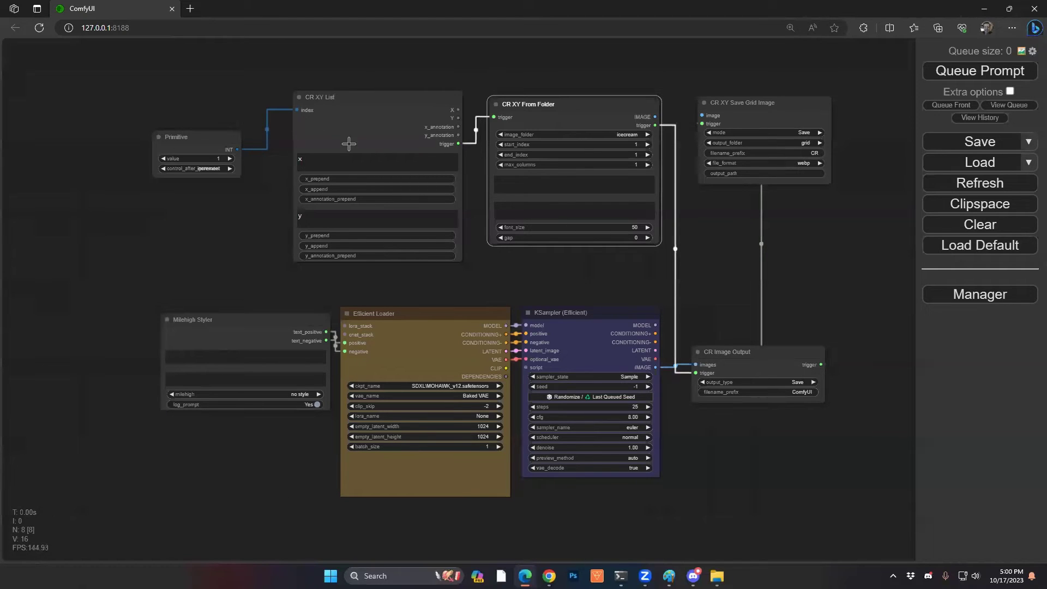
- Enlarge the CR XY List node, deselect everything, and switch to the Paint 3×3 grid sketch
scroll(261, 197, up, 3)
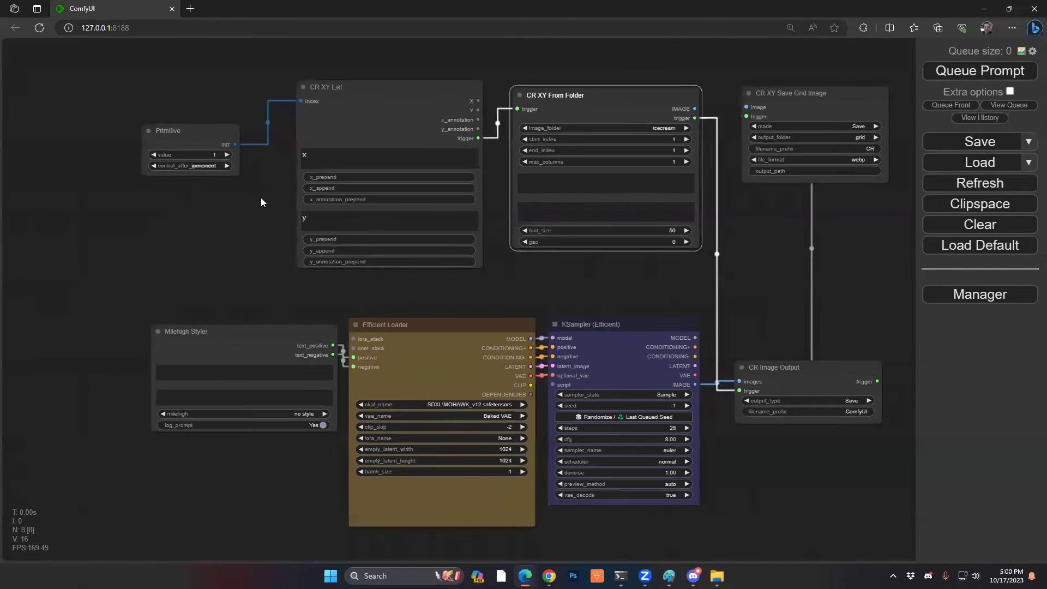
scroll(260, 197, down, 3)
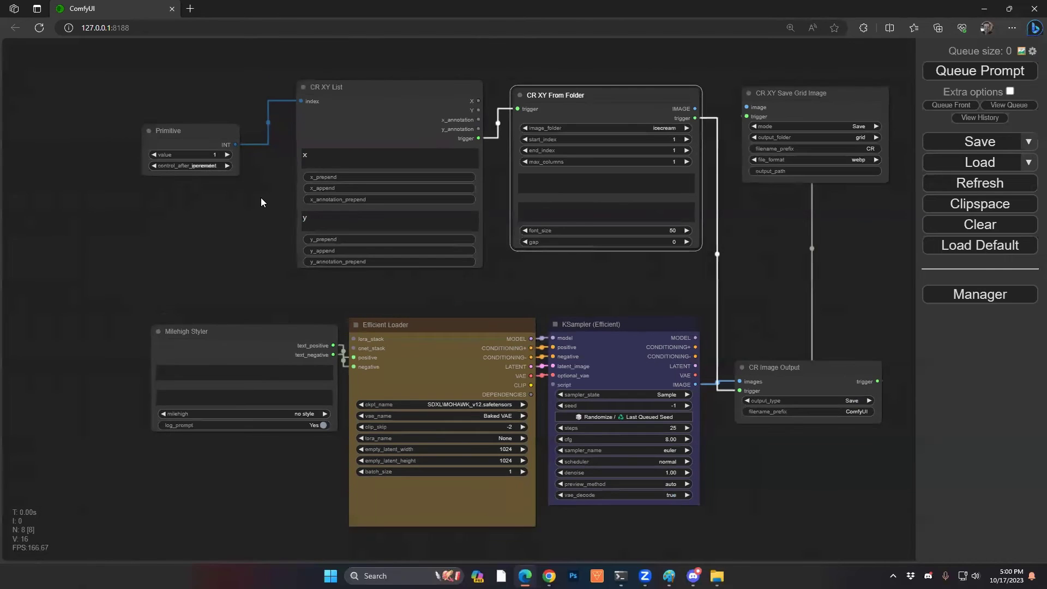
scroll(257, 221, up, 1)
drag(257, 220, 254, 197)
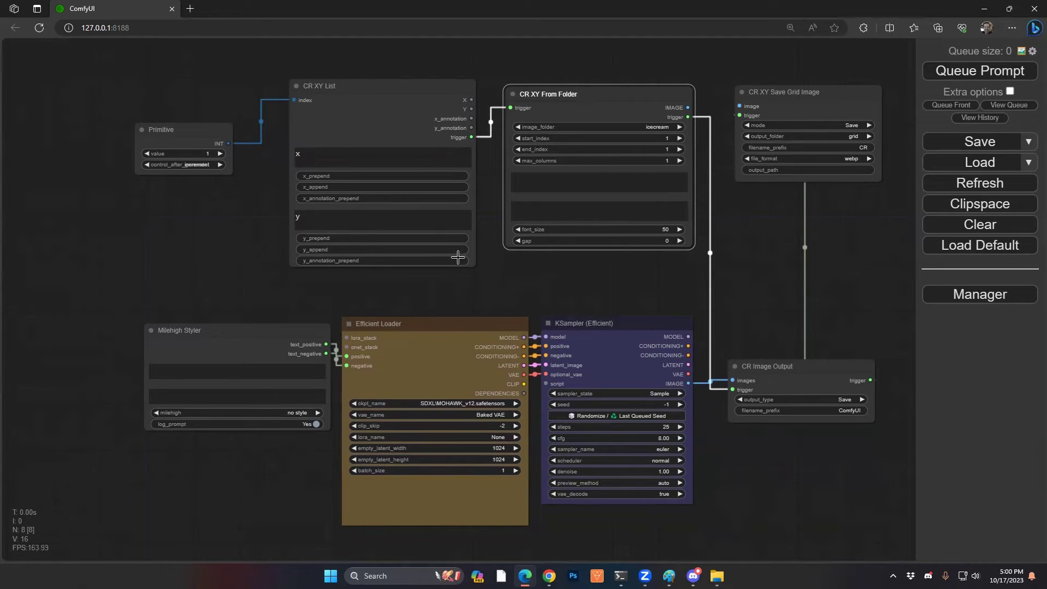
drag(474, 265, 479, 289)
click(247, 245)
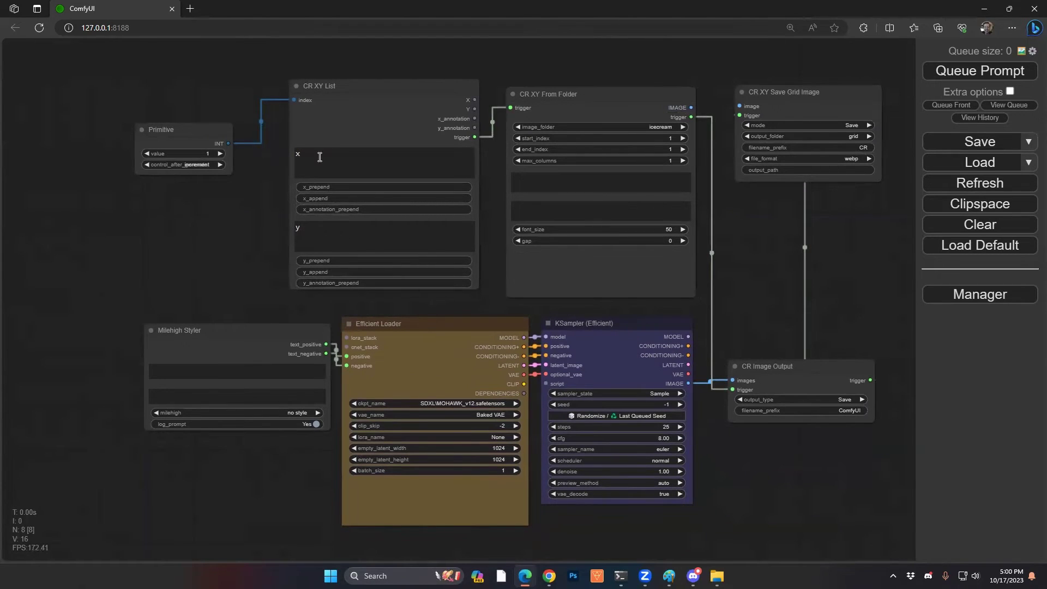
key(alt+Tab)
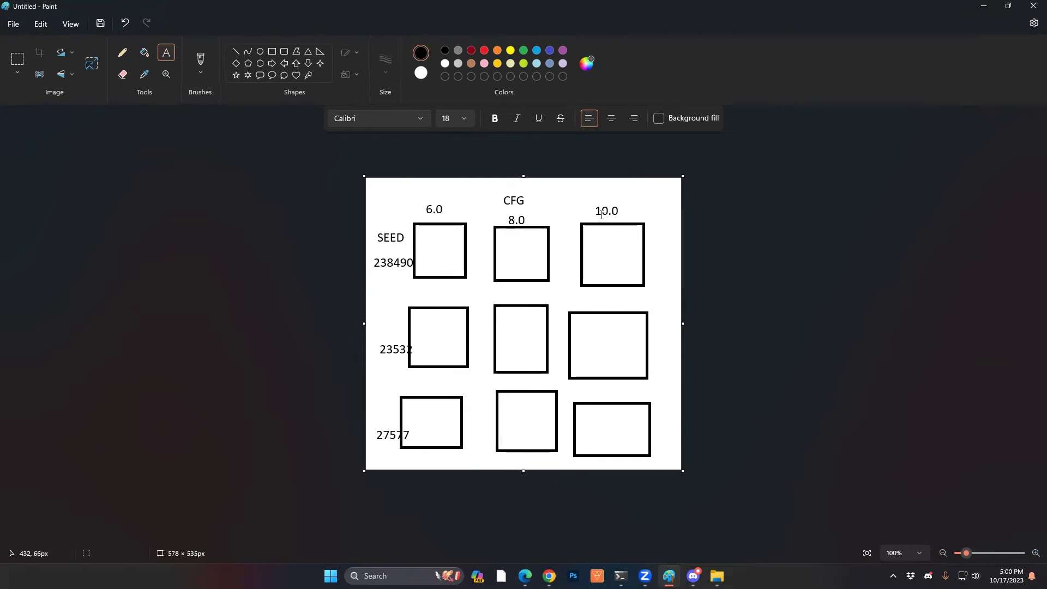
- Back in ComfyUI, enter the CR XY List x values 6.0, 8.0 and 10.0
key(alt+Tab)
click(348, 159)
text(6.0,)
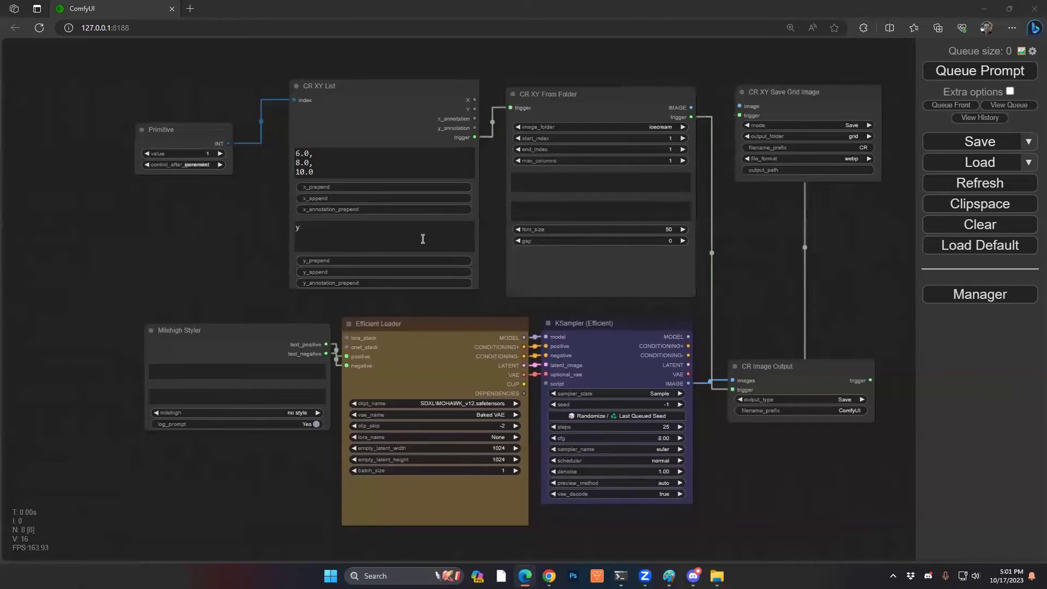
- Replace the CR XY List y text with seeds 123789, 359859 and 39820, one per line
key(alt+Tab)
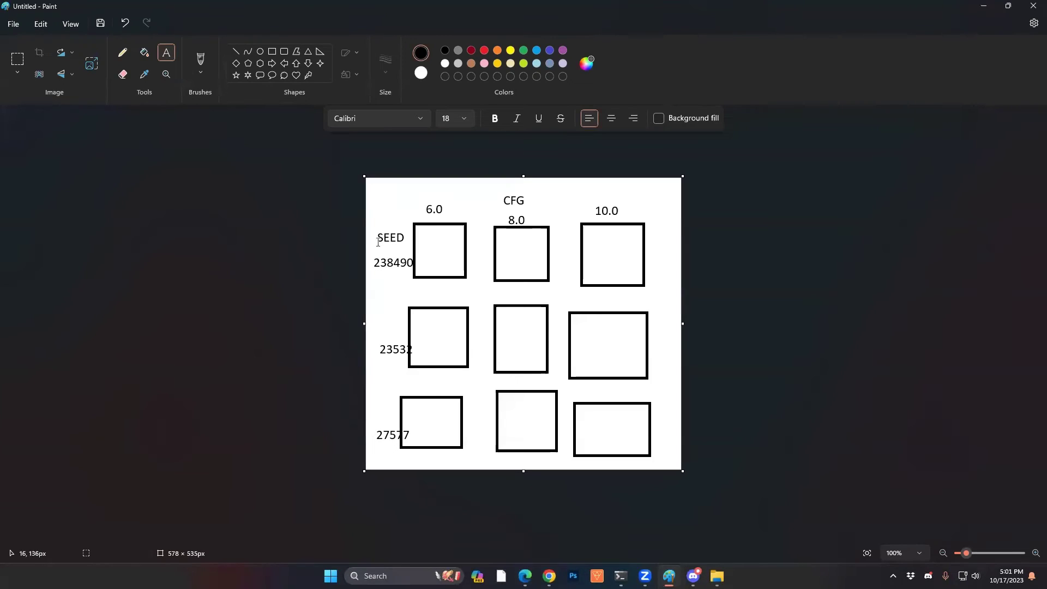
key(alt+Tab)
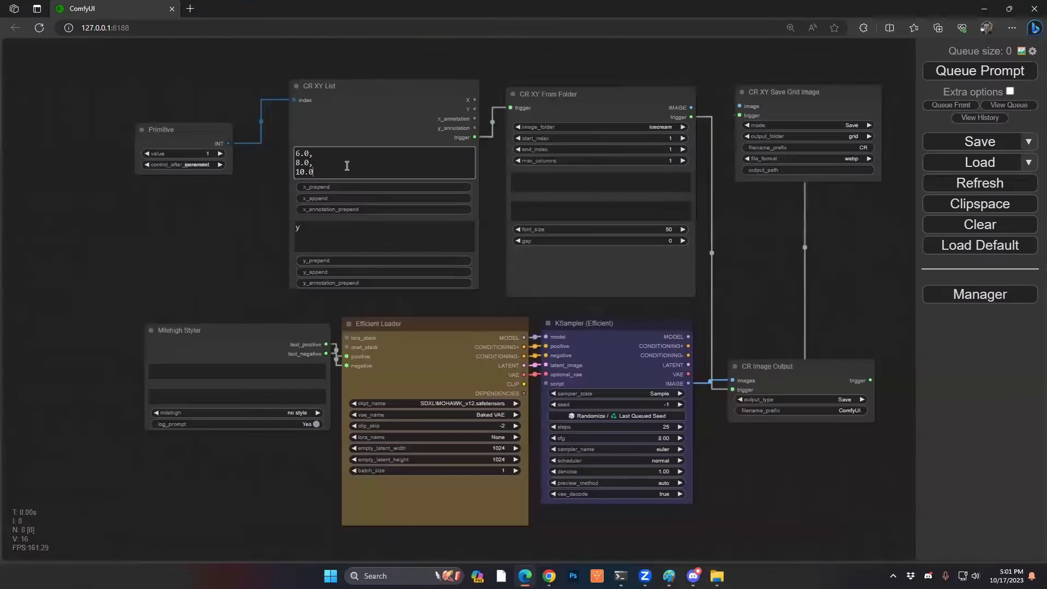
double_click(348, 231)
text(123789)
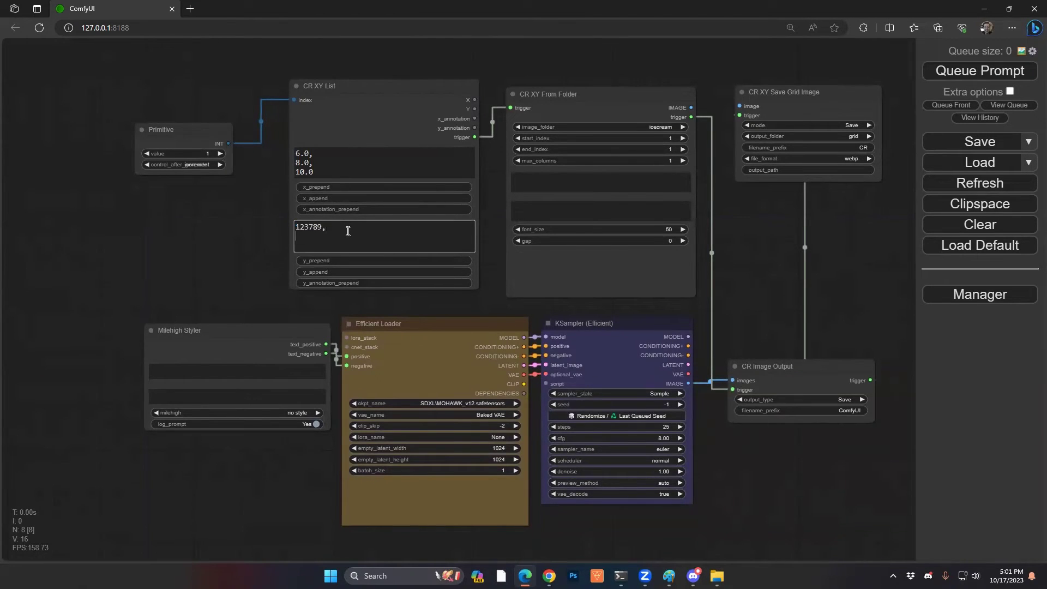
text(,)
key(Return)
text(359859, )
text(39820)
- Give CR XY From Folder an end_index of 9, max_columns of 3 and gap of 20
click(671, 149)
double_click(735, 145)
text(9)
key(Return)
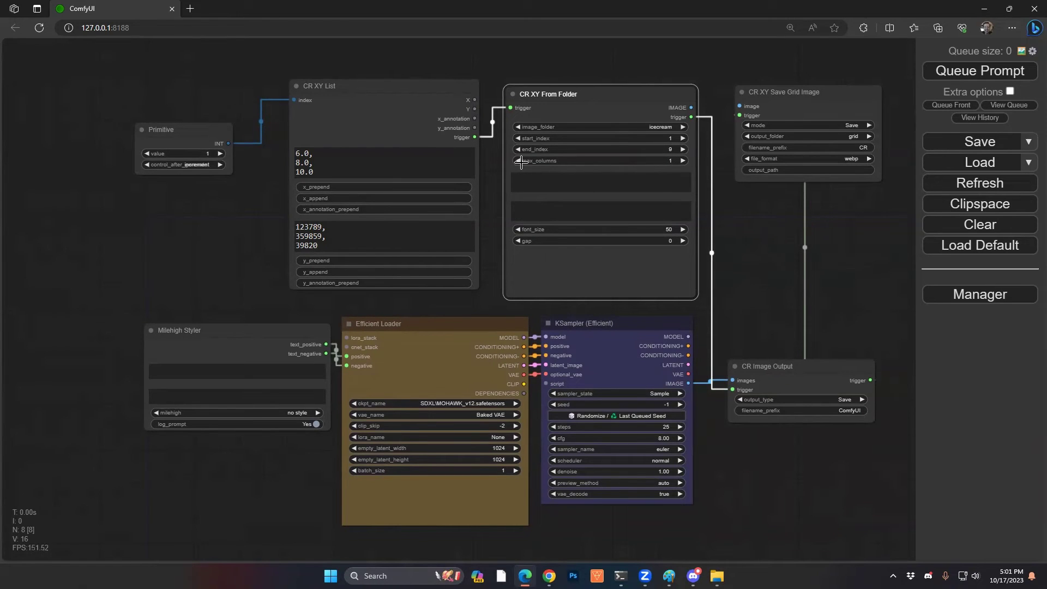
key(alt+Tab)
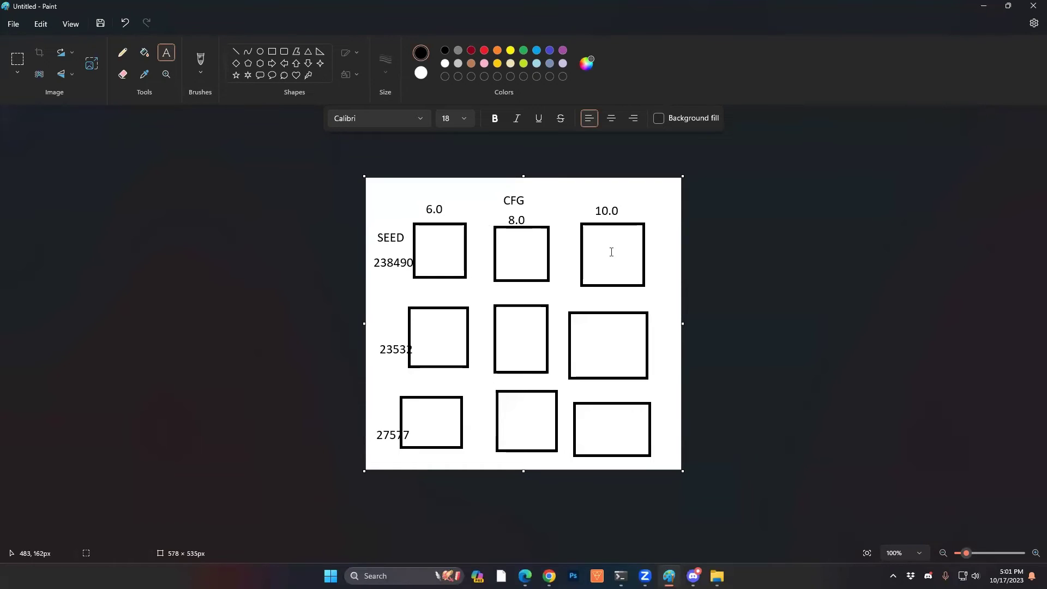
key(alt+Tab)
click(671, 160)
double_click(716, 160)
key(Return)
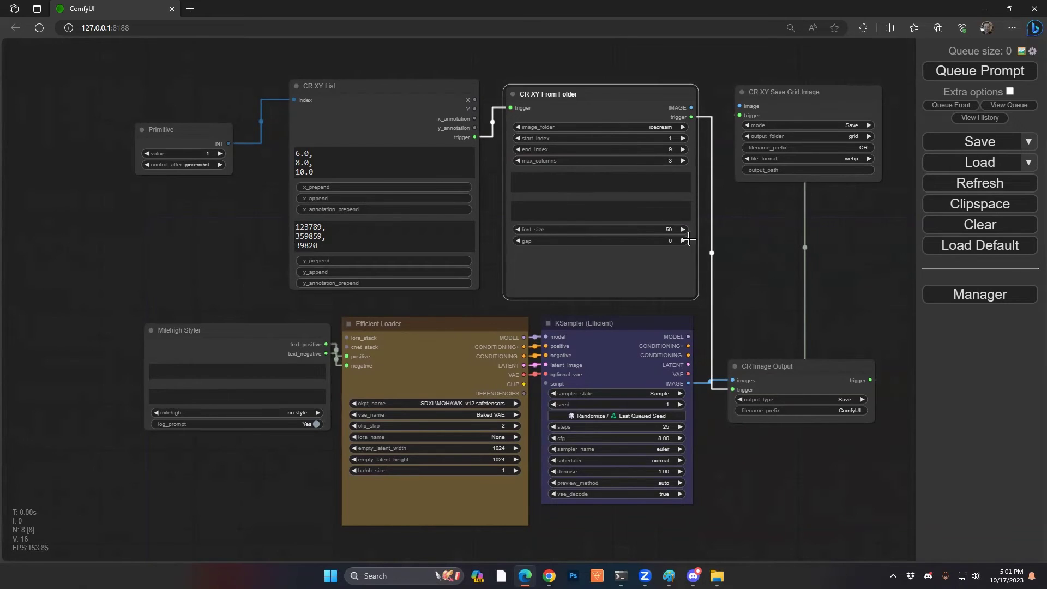
click(669, 239)
text(20)
key(Return)
- Drag the Primitive and CR XY List nodes toward the top-left corner of the canvas
drag(180, 131, 110, 103)
drag(330, 94, 271, 90)
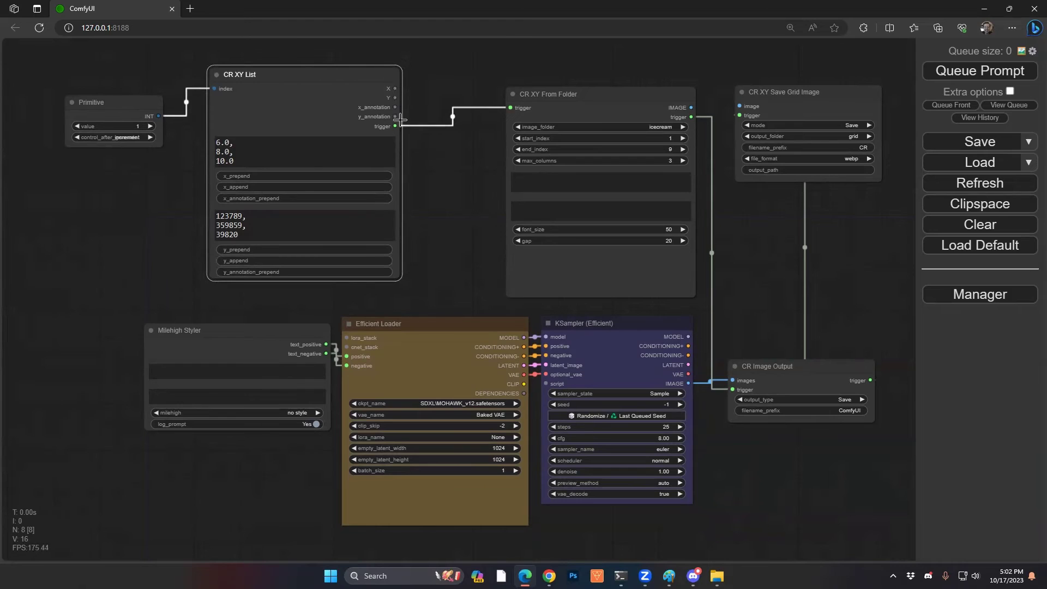
drag(272, 78, 260, 72)
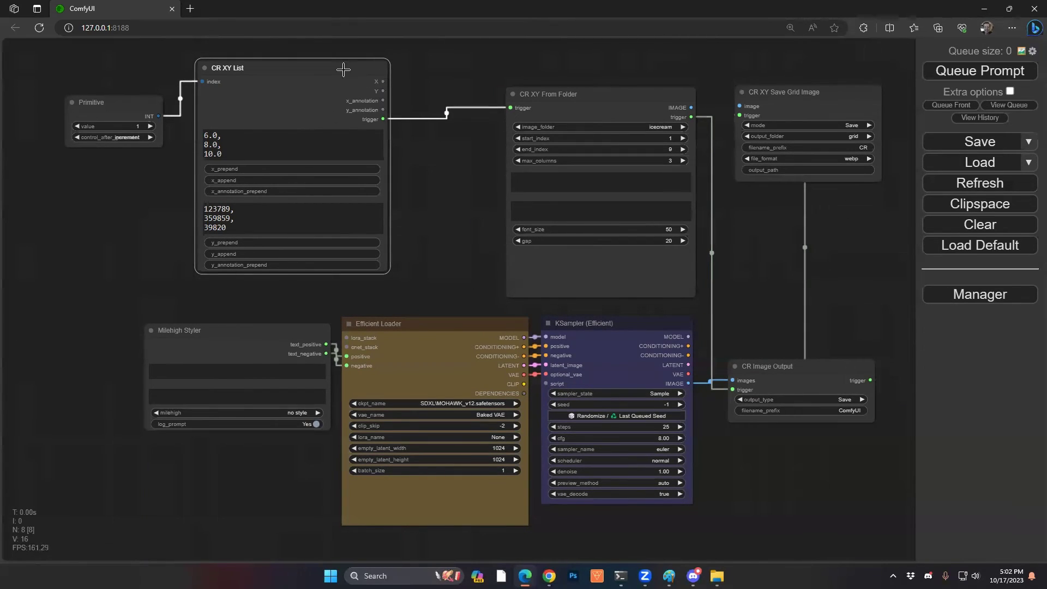
drag(118, 100, 85, 74)
- Attach a new Text to Number node to CR XY List's X output and tidy the layout
drag(248, 68, 211, 74)
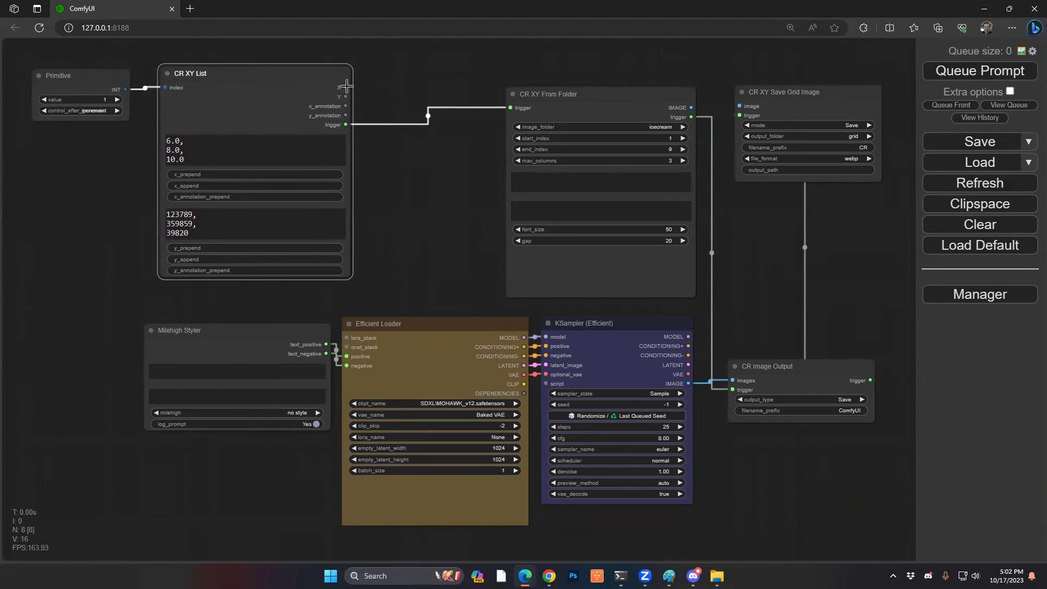
drag(345, 87, 382, 87)
click(403, 99)
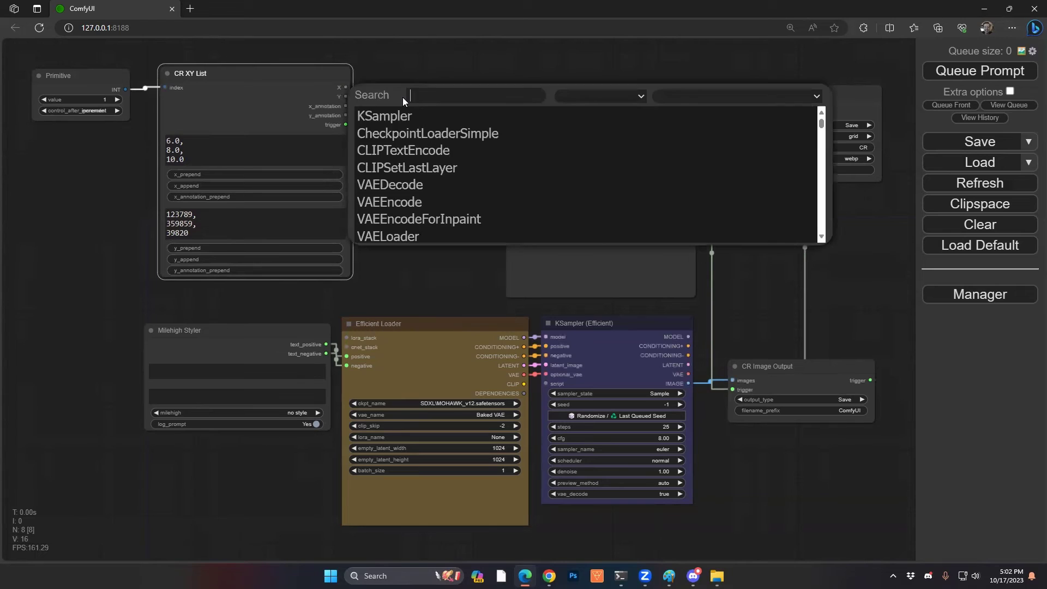
text(text to)
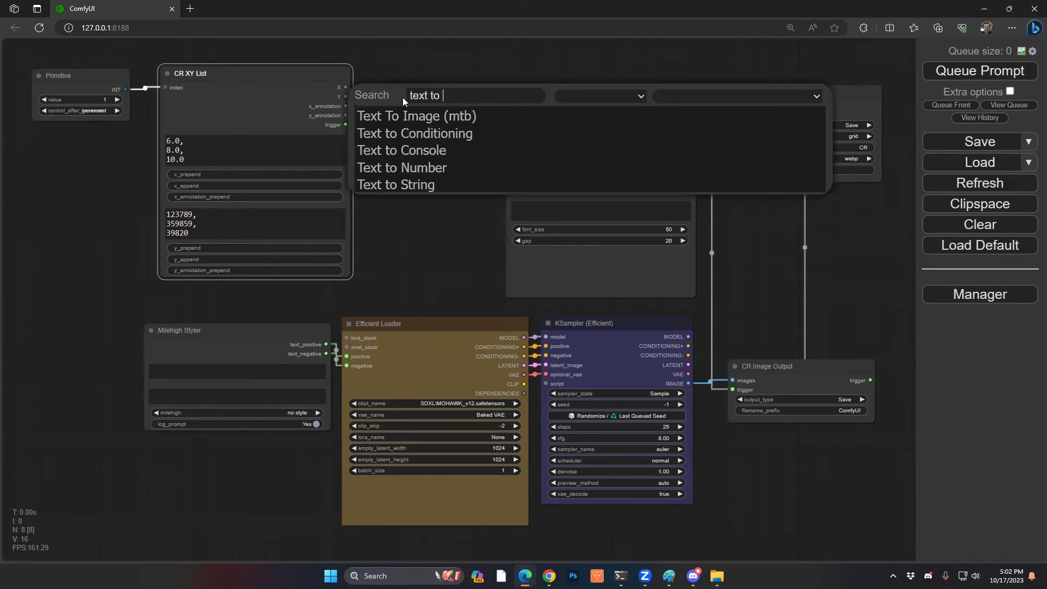
text(nu)
key(Return)
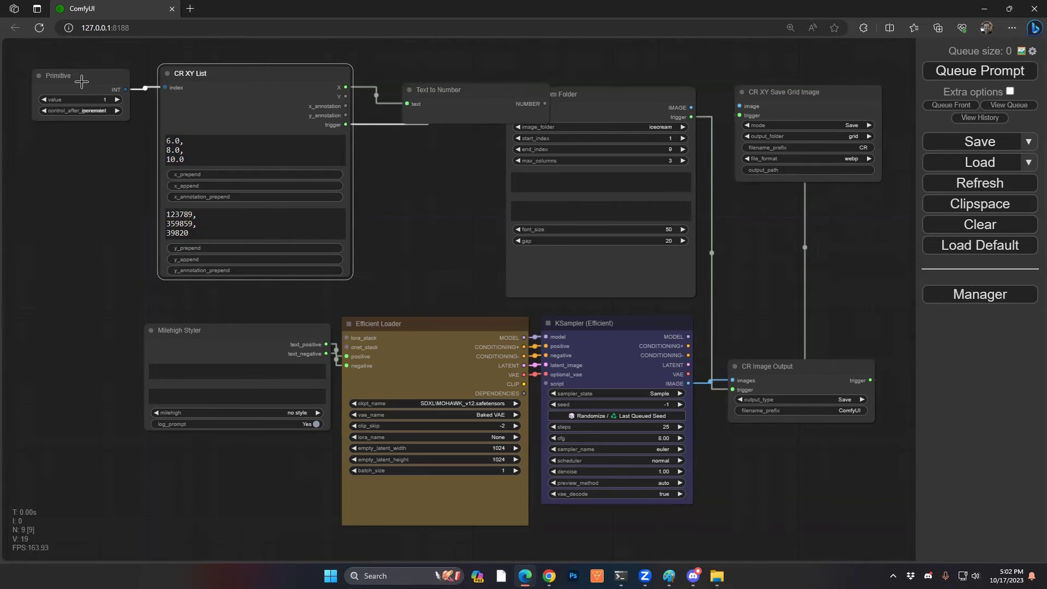
drag(82, 78, 49, 72)
drag(202, 85, 157, 76)
drag(410, 84, 333, 58)
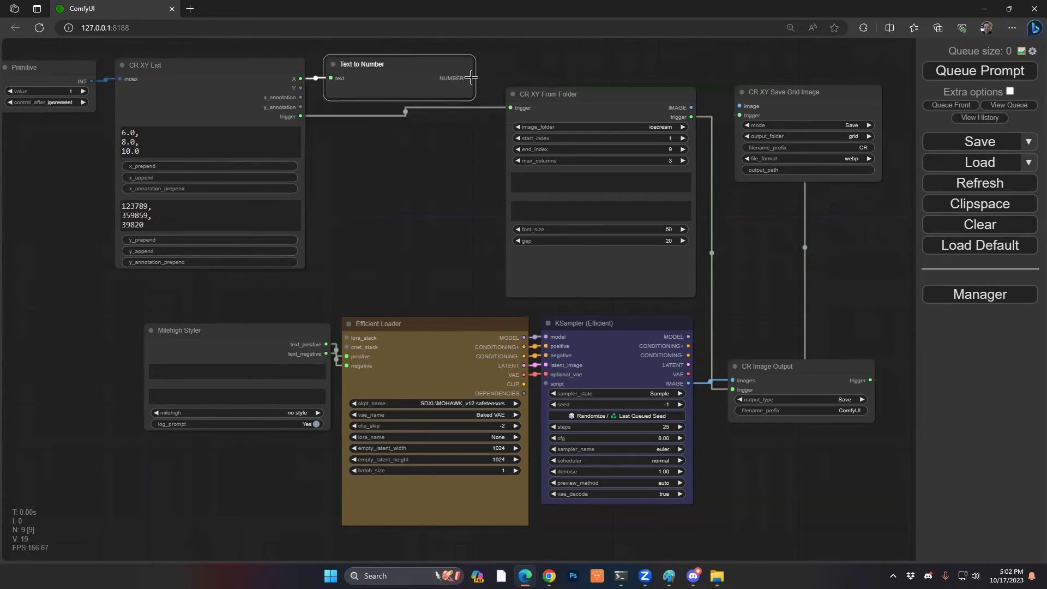
- Add a Number to Float node and wire its FLOAT output into KSampler's converted cfg input
drag(470, 77, 419, 137)
click(421, 150)
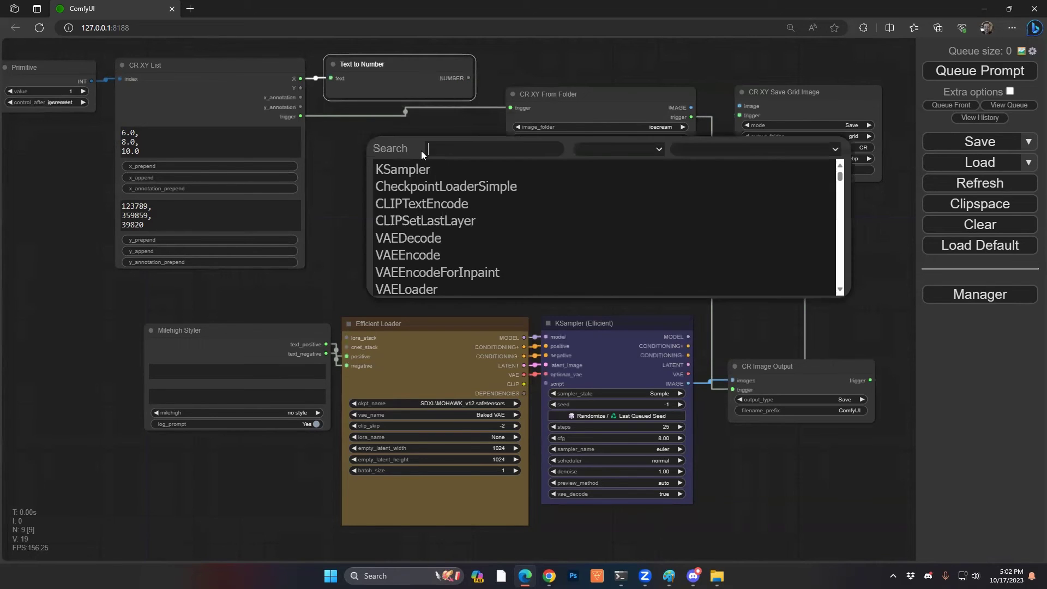
text(number to)
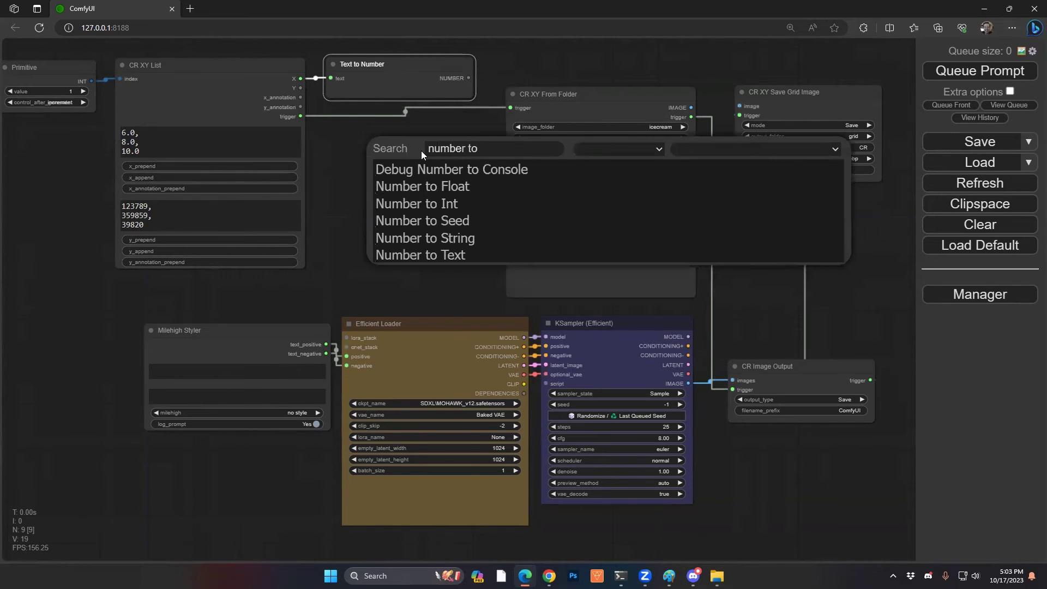
click(413, 181)
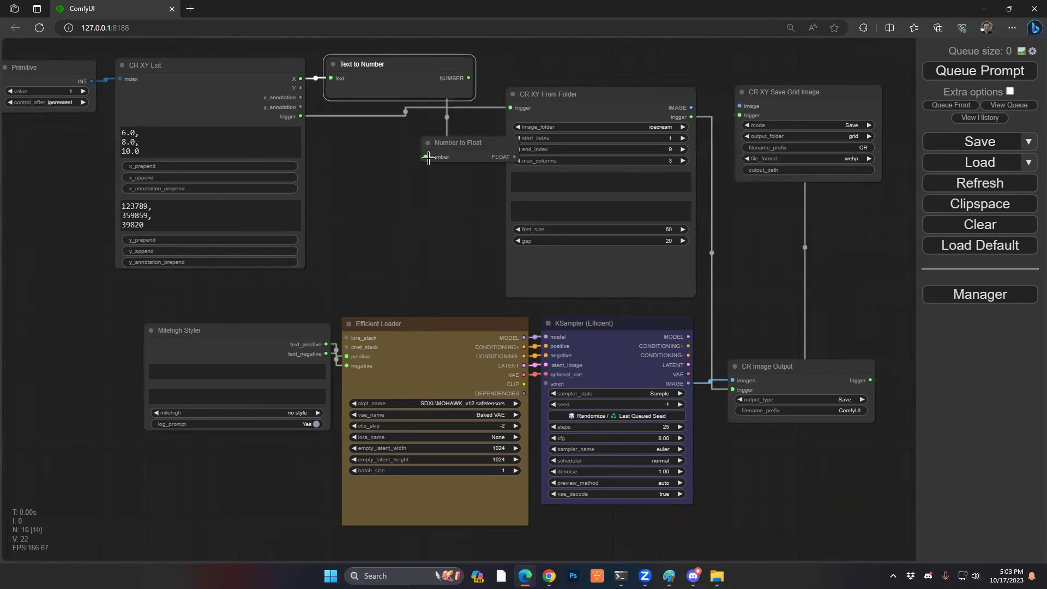
drag(465, 149, 411, 130)
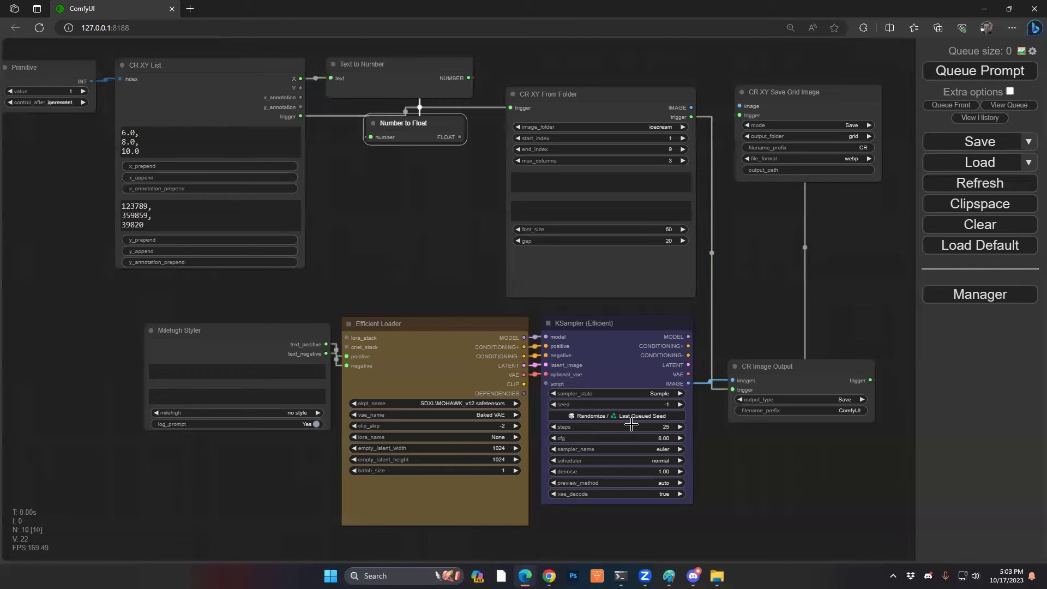
right_click(609, 357)
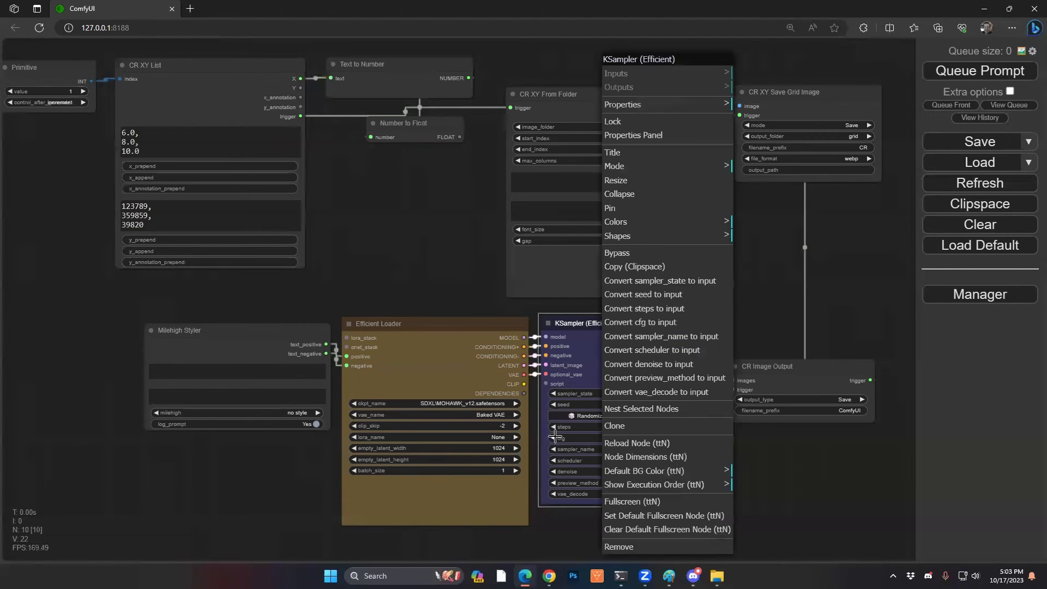
click(670, 324)
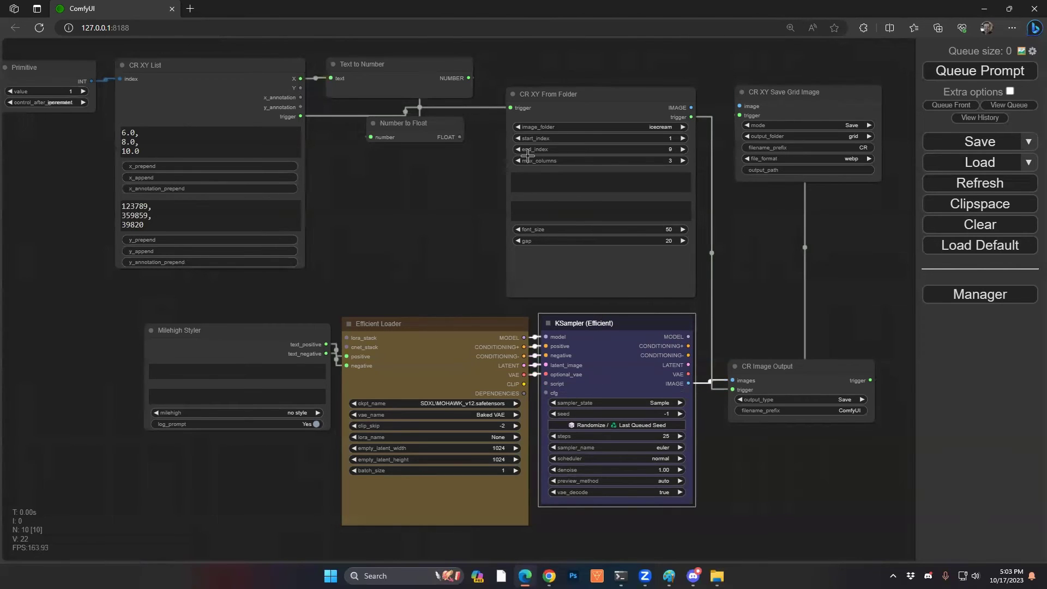
drag(460, 137, 546, 393)
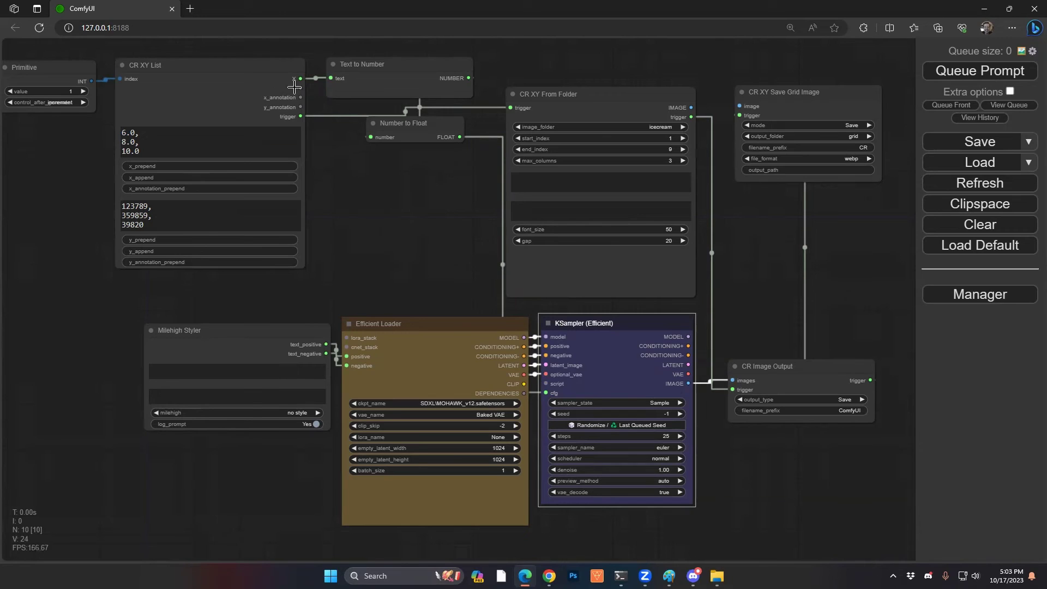
- Attach a second Text to Number node to CR XY List's Y output
drag(301, 87, 324, 156)
click(331, 170)
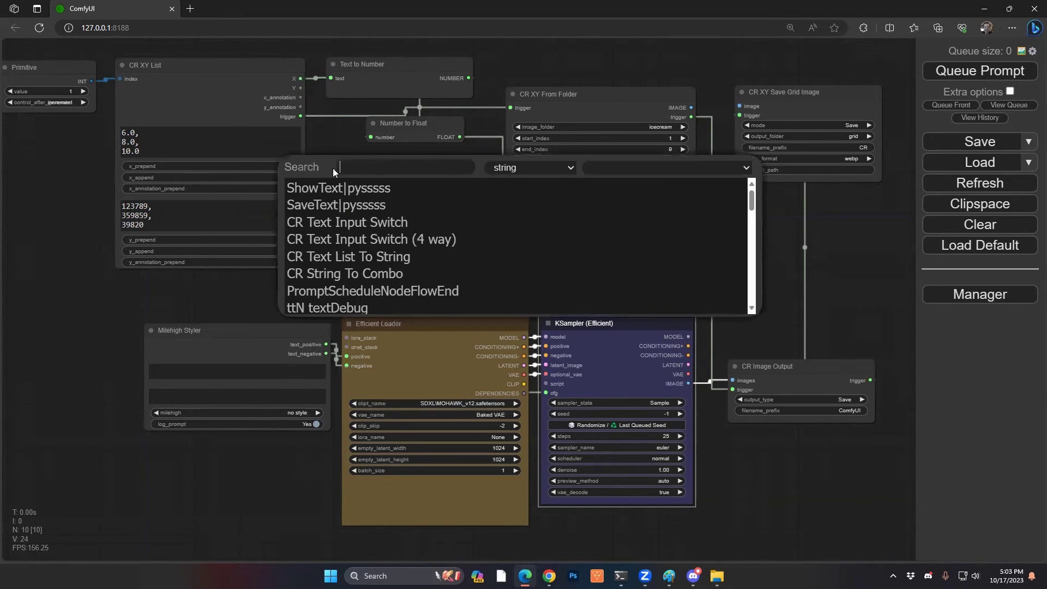
text(text to)
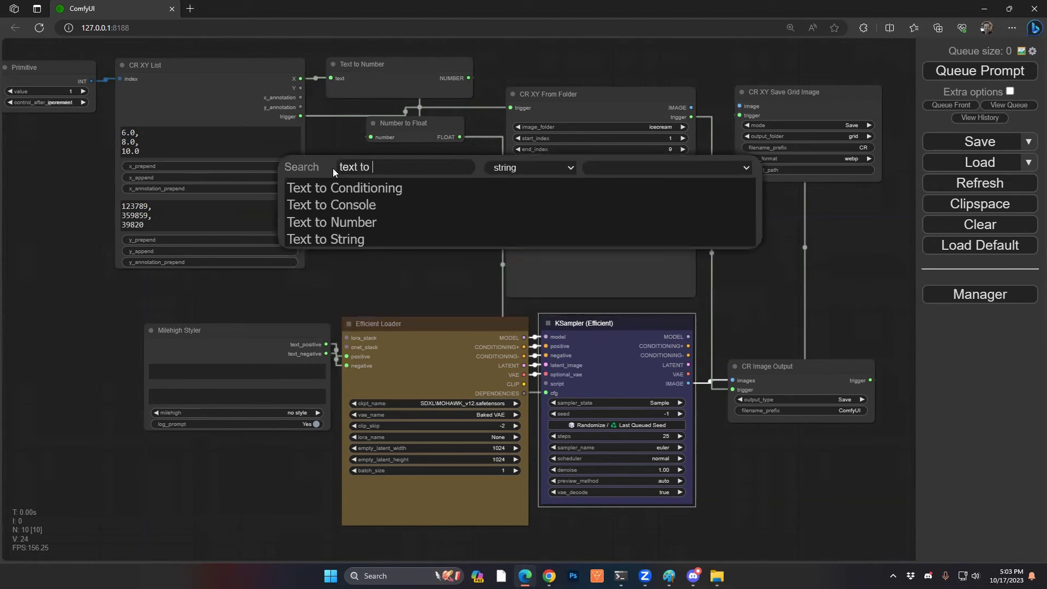
key(Down)
key(Down)
key(Down)
key(Return)
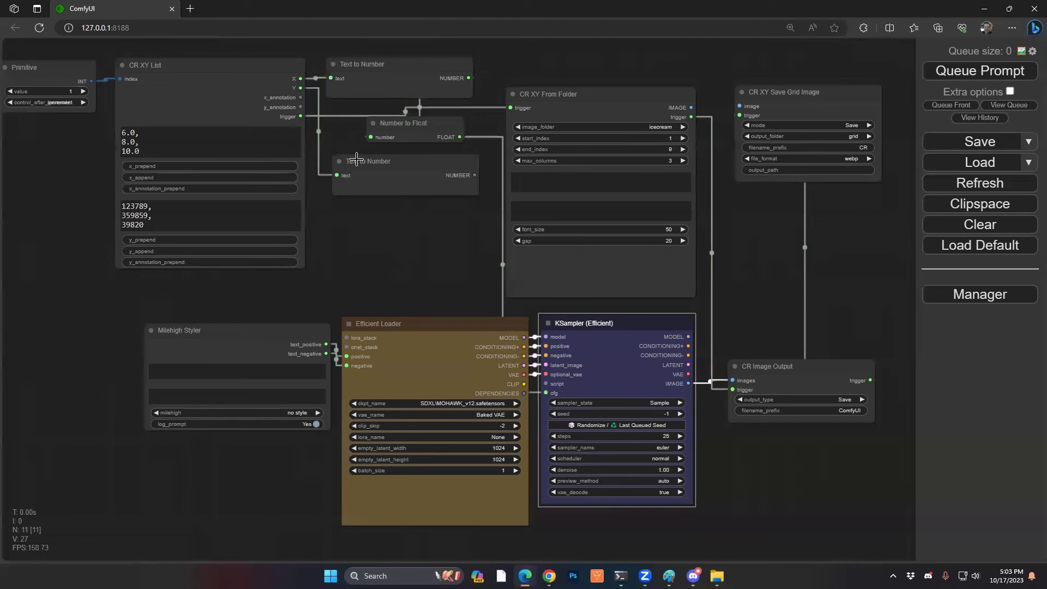
drag(350, 156, 354, 171)
- Add a Number to Int node and connect its output to KSampler's converted seed input
drag(459, 181, 371, 230)
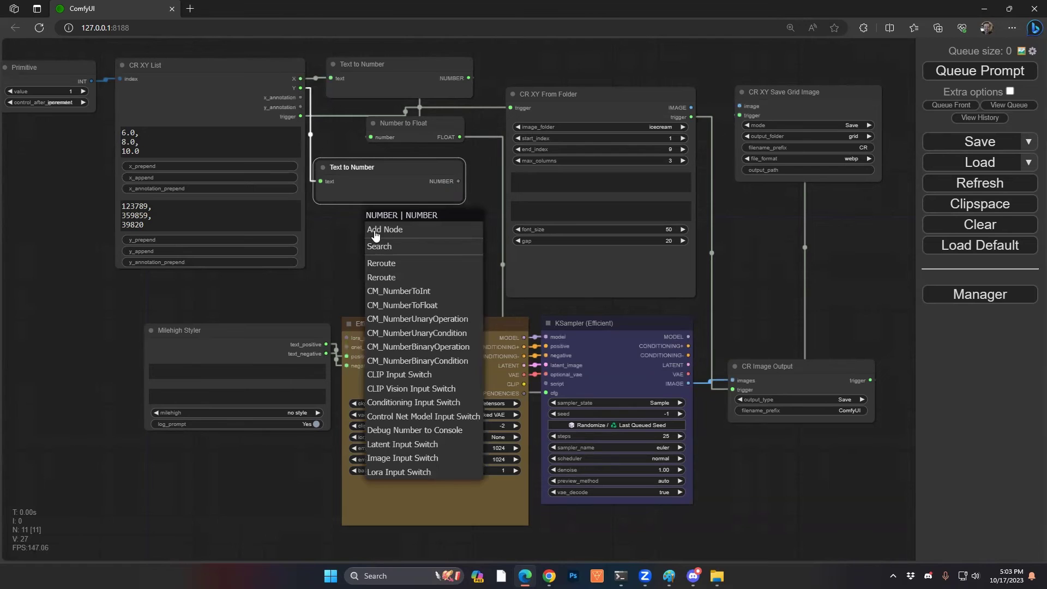
click(383, 247)
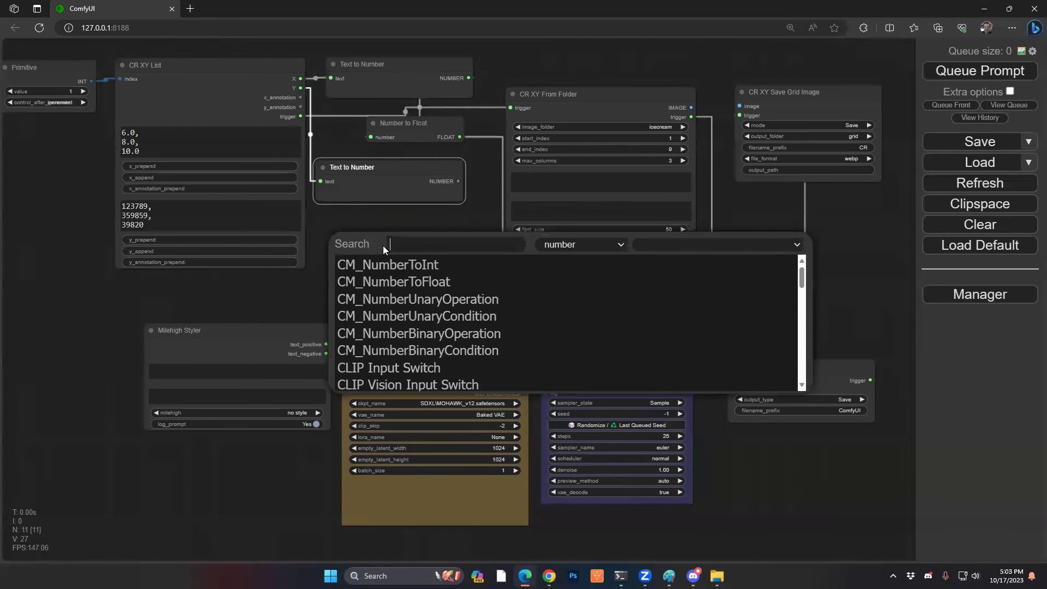
text(number to in)
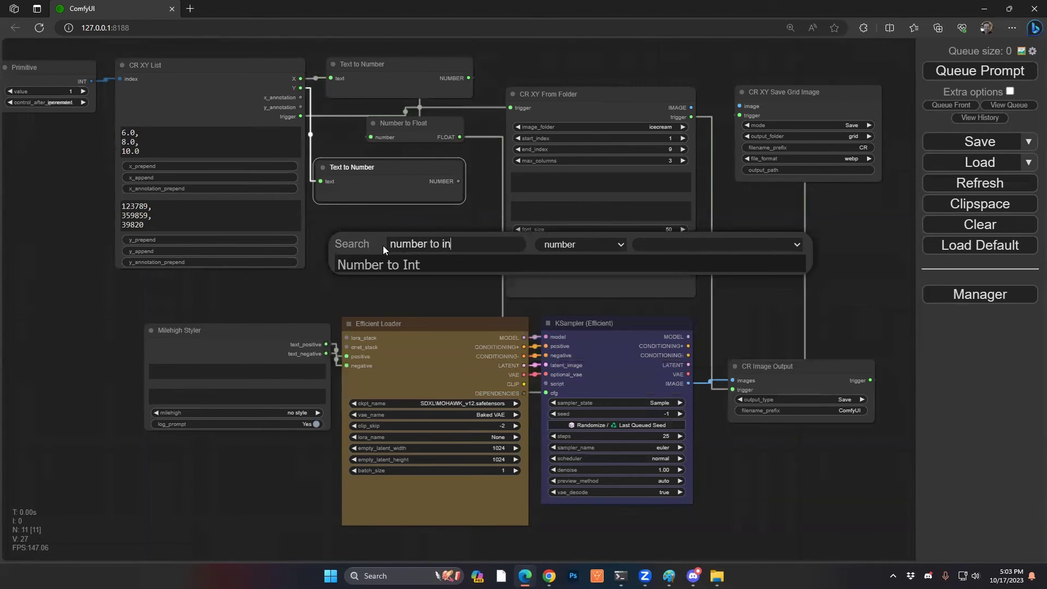
key(Return)
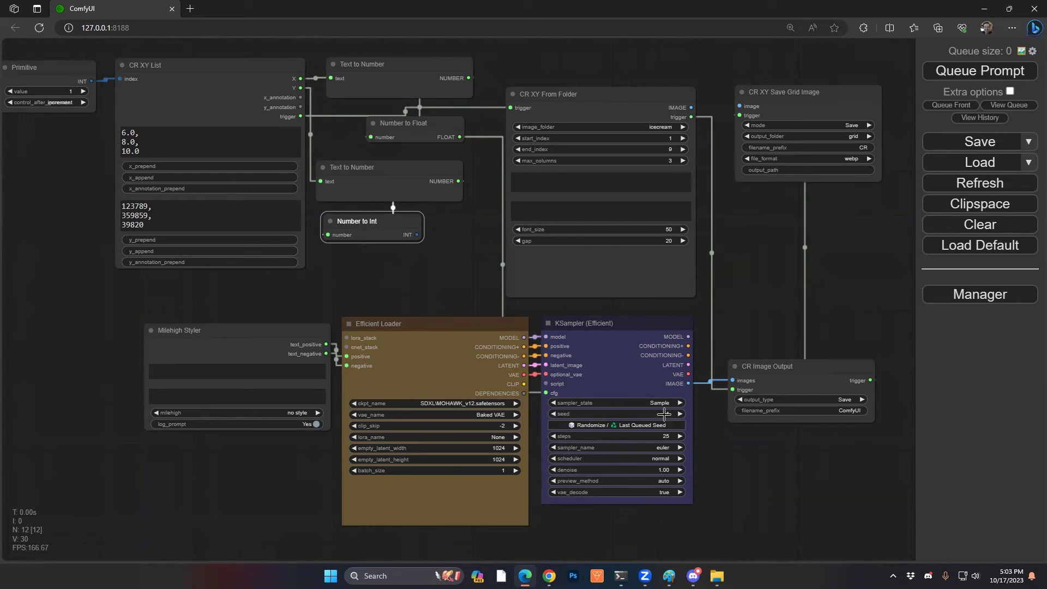
right_click(599, 393)
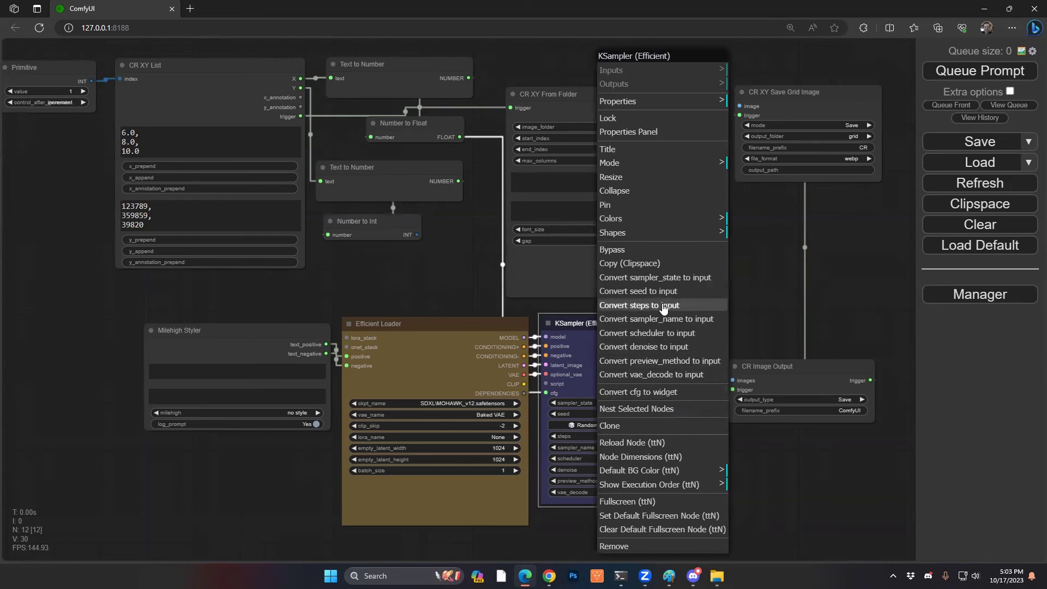
click(664, 296)
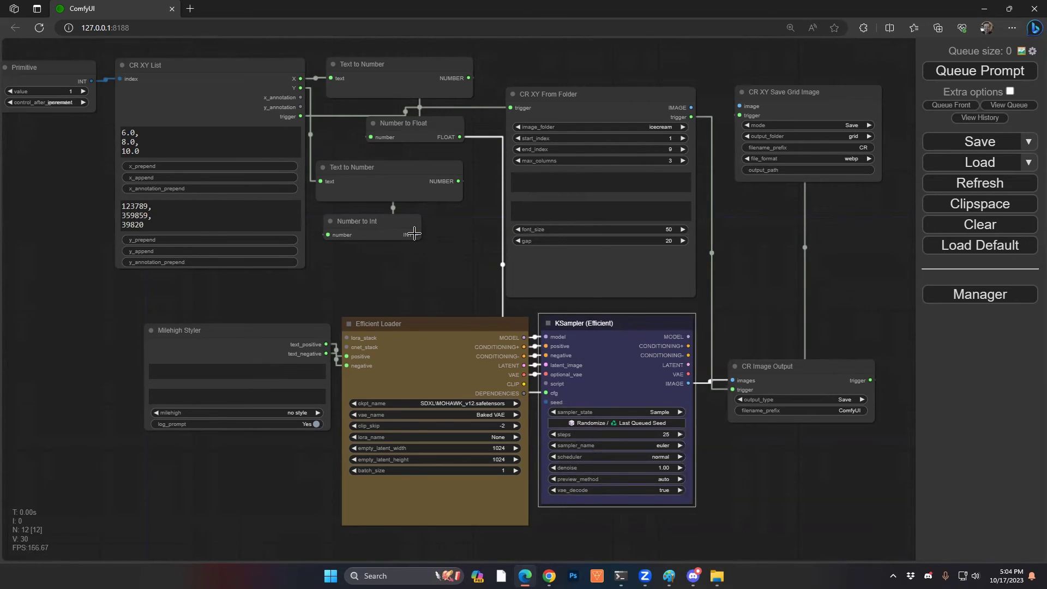
drag(417, 235, 546, 402)
- Type the positive prompt "ice cream cone, carnival at night time, bright lights" into Milehigh Styler
mouse_move(252, 291)
mouse_down()
mouse_move(275, 300)
mouse_move(265, 304)
mouse_up()
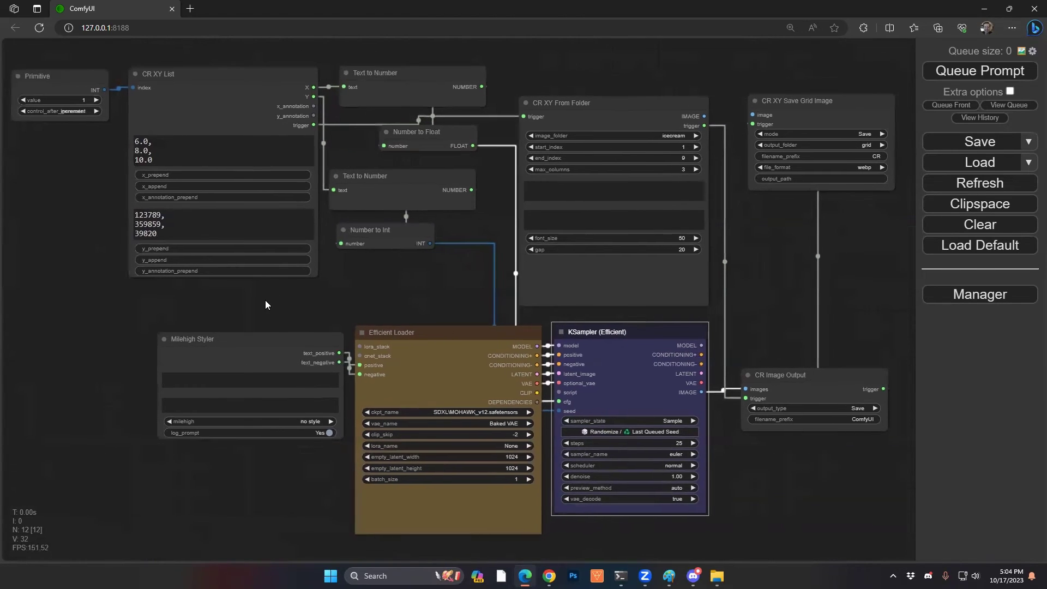
click(220, 382)
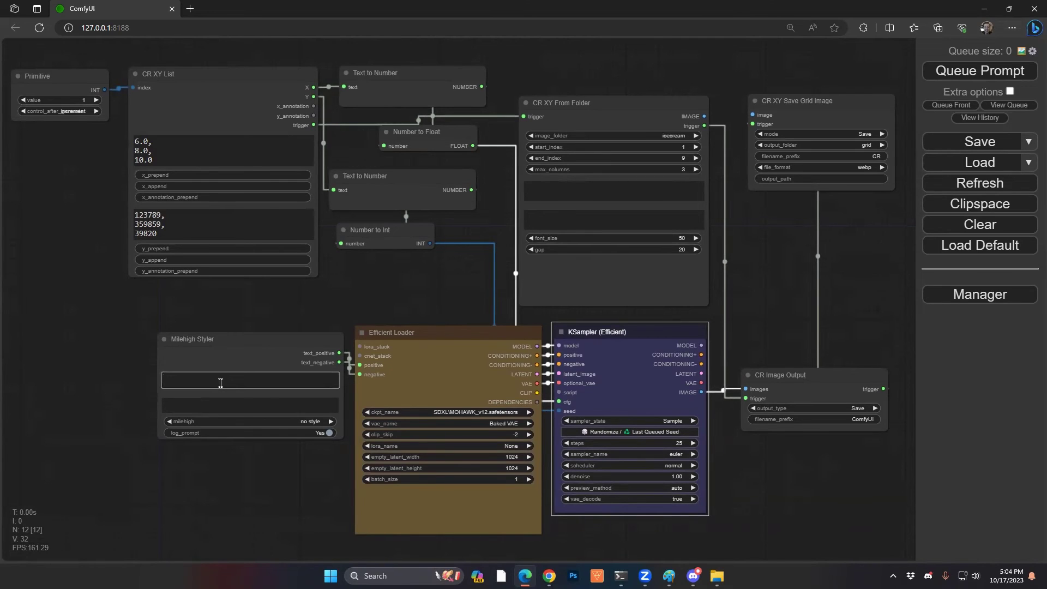
text(ice cream cone, carninival at night time, bright lights)
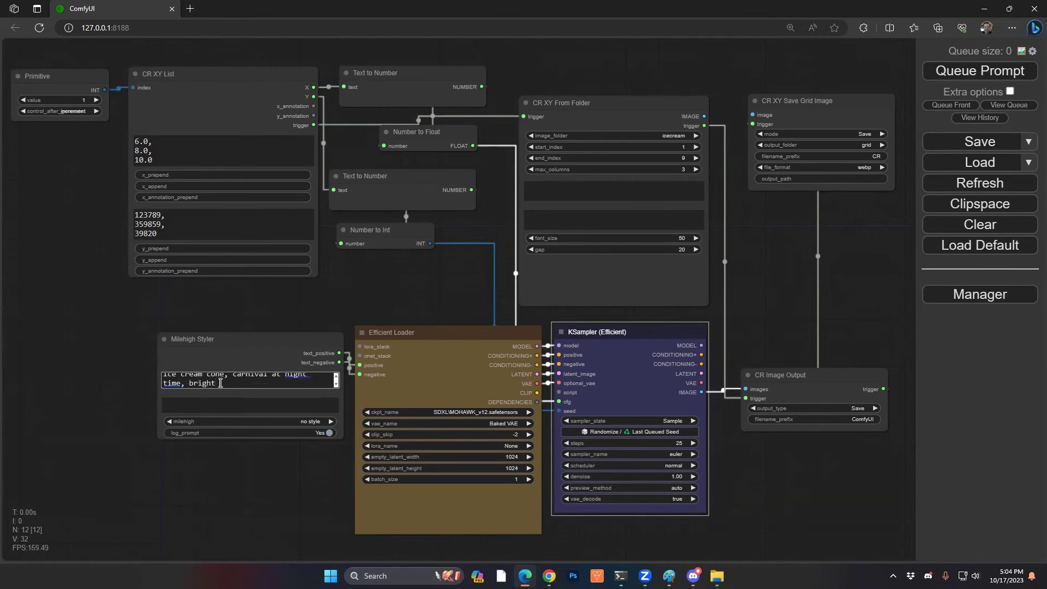
click(274, 456)
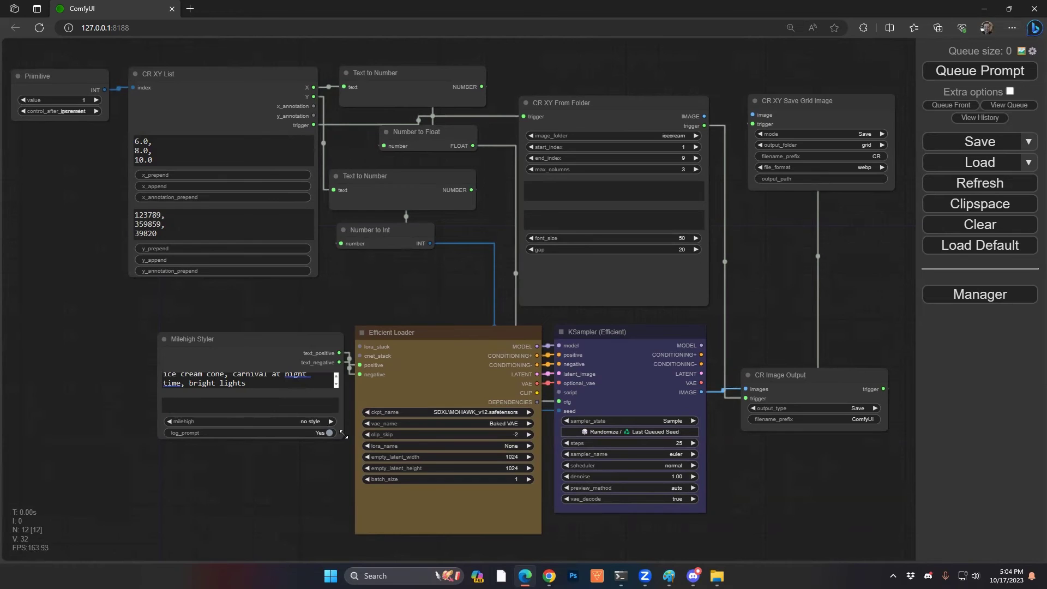
- Make the Milehigh Styler node taller and set its style to 'no style'
drag(344, 438, 343, 484)
click(330, 468)
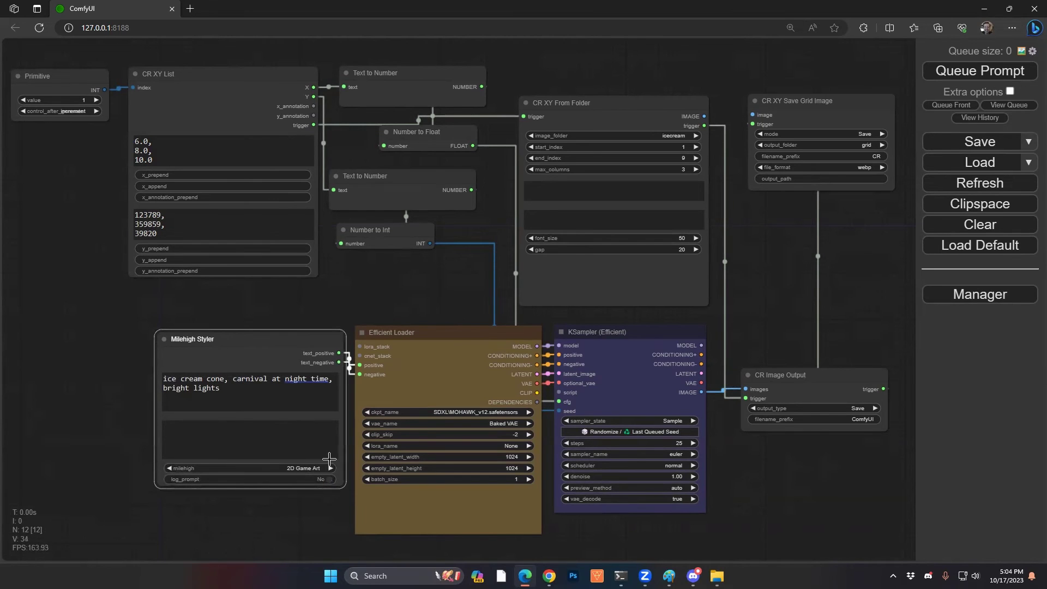
click(309, 469)
click(323, 65)
- Replace CR Image Output's filename prefix 'ComfyUI' with icecream\ice
click(860, 419)
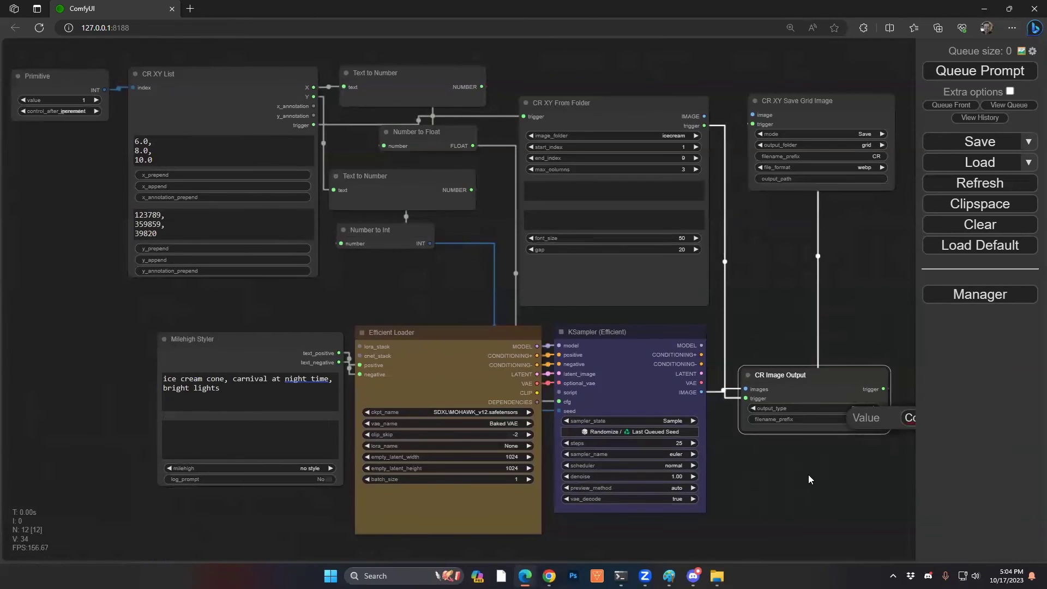
drag(829, 491, 694, 475)
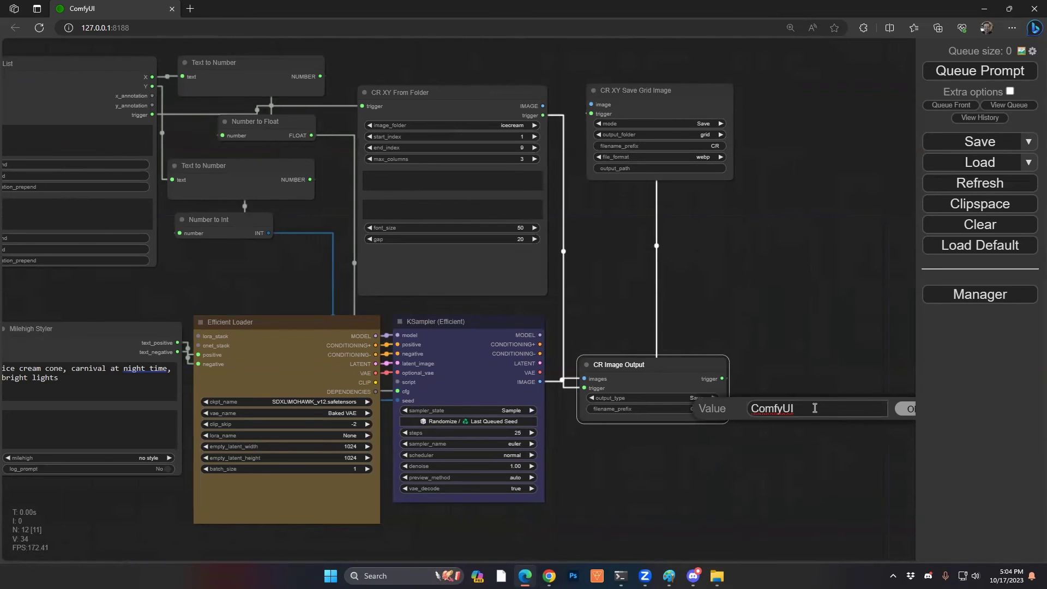
key(ctrl+a)
key(BackSpace)
text(icecream\)
text(ice)
key(Return)
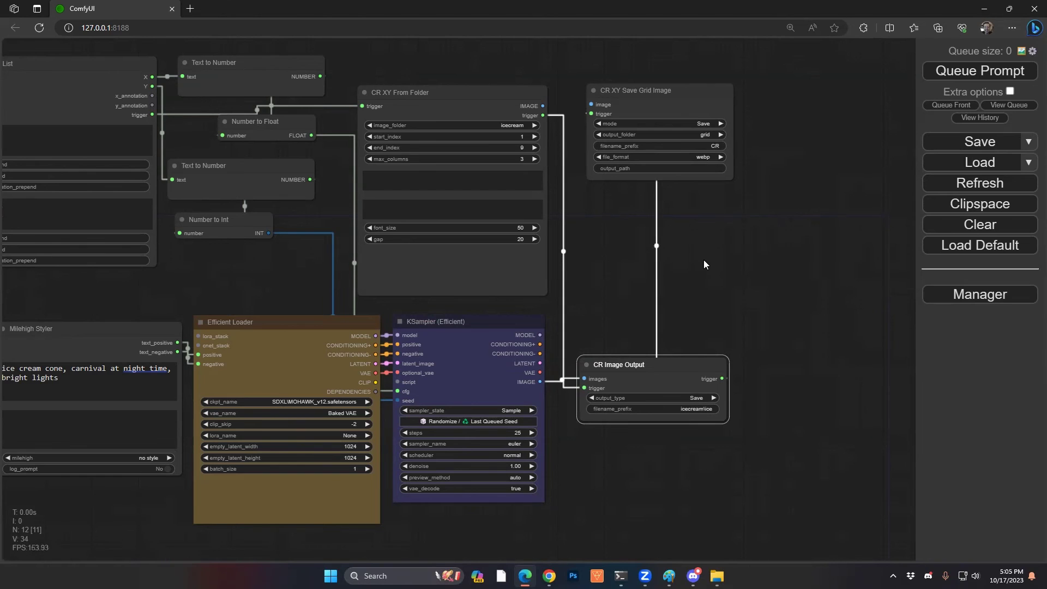
drag(701, 264, 807, 282)
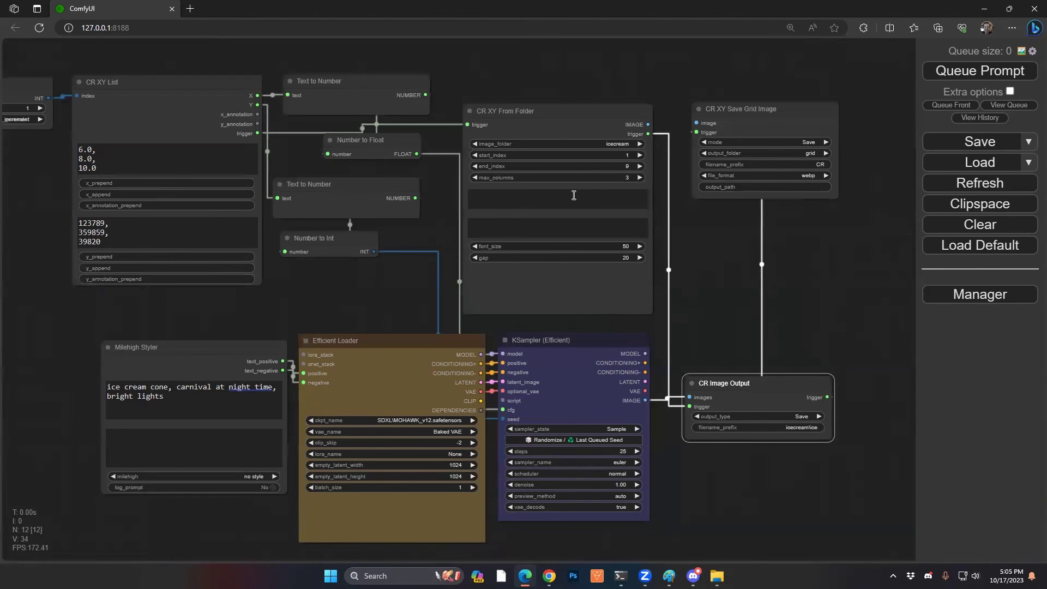
- Set batch count to 9, queue the run, and link From Folder's IMAGE to Save Grid Image
click(1011, 92)
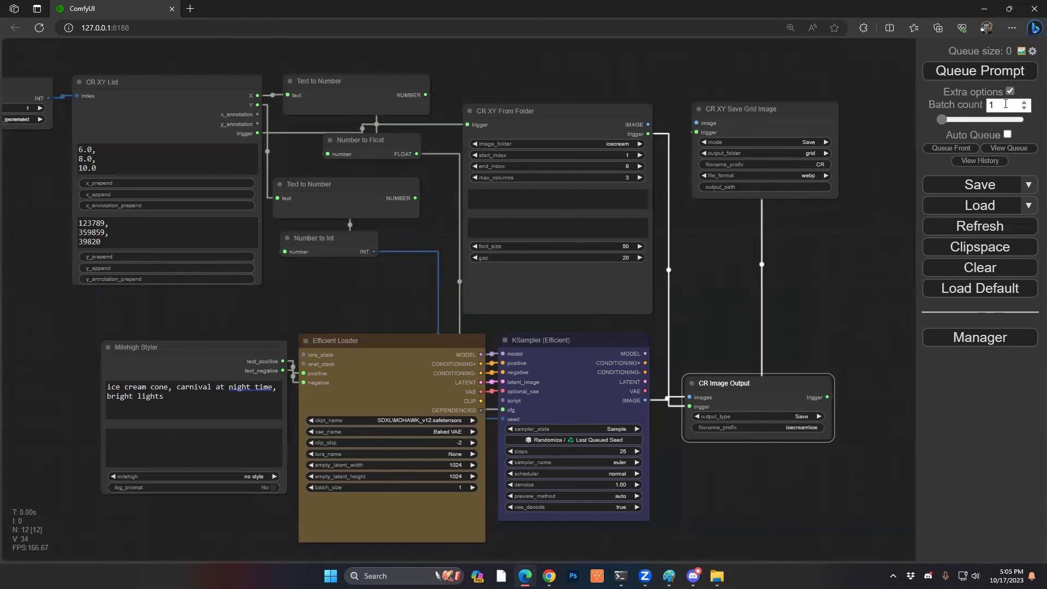
drag(1004, 105, 959, 114)
text(9)
key(ctrl+Return)
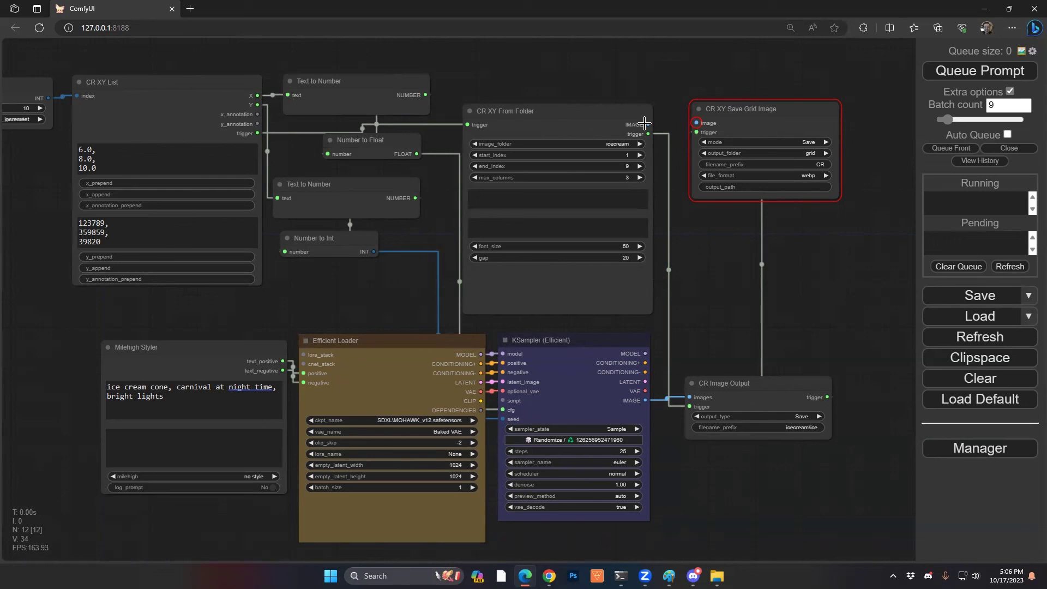
drag(648, 124, 697, 123)
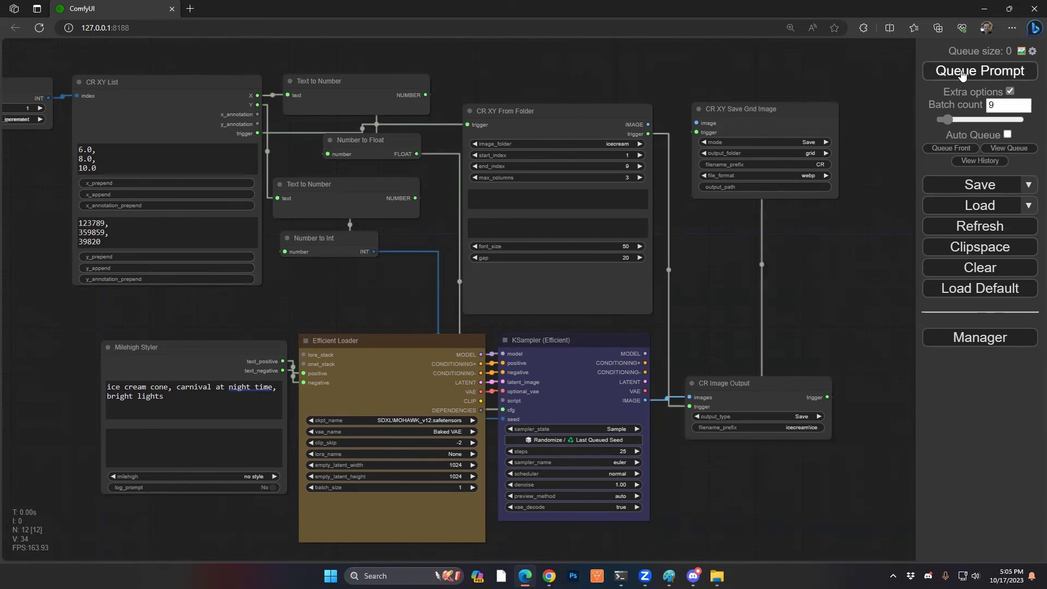
- Queue the nine XY runs and let them finish producing the 3×3 ice cream grid
click(961, 71)
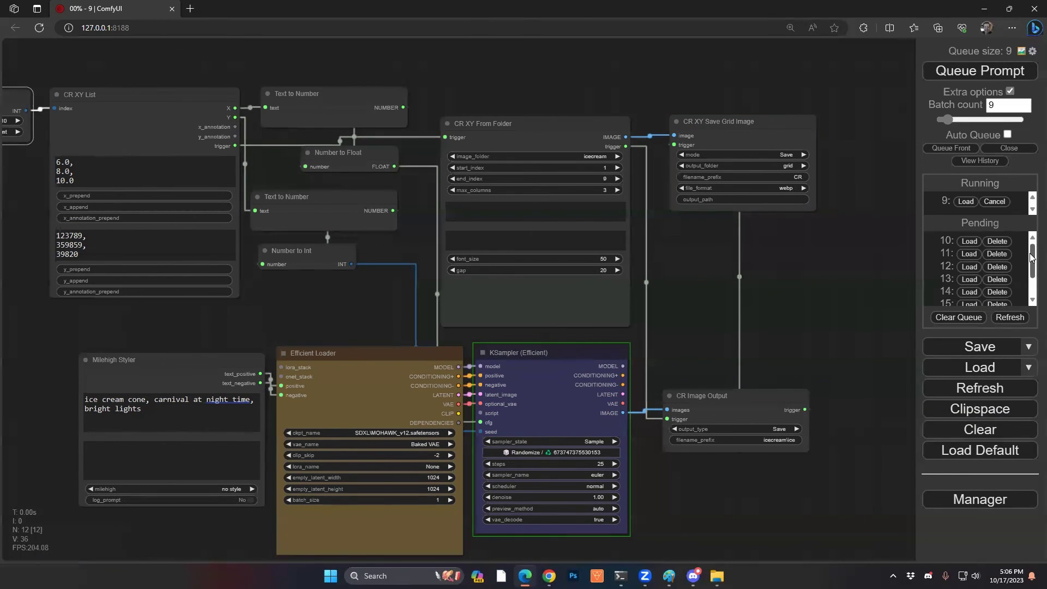
drag(1032, 266, 1032, 281)
scroll(1032, 282, up, 2)
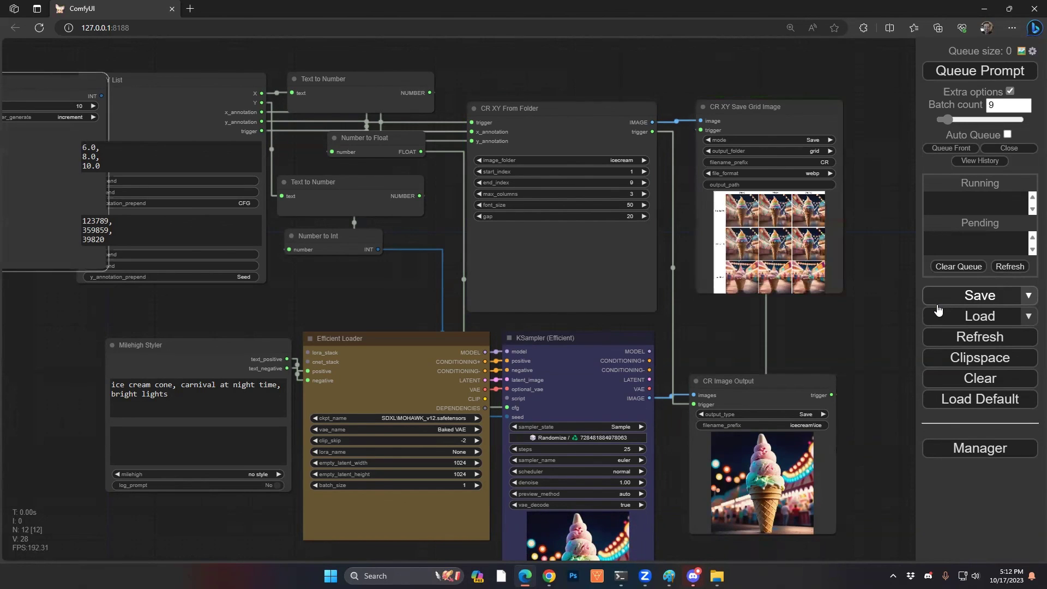
- Enlarge the Save Grid Image node to read the CFG 6.0/8.0/10.0 by seed 123789/359859/39820 grid
drag(896, 320, 717, 240)
drag(670, 215, 859, 505)
scroll(819, 519, up, 4)
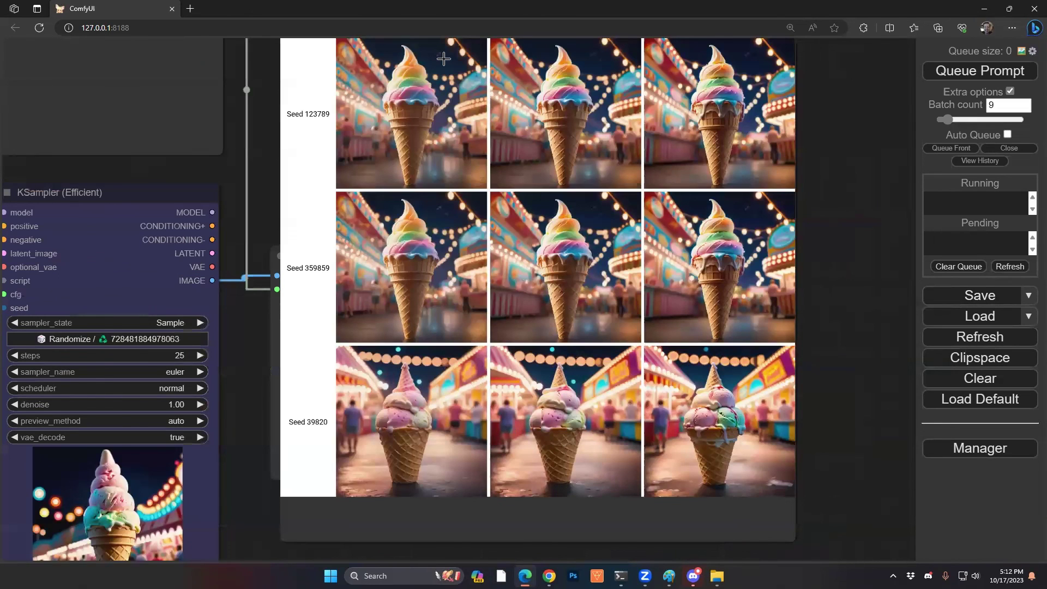
scroll(518, 76, down, 2)
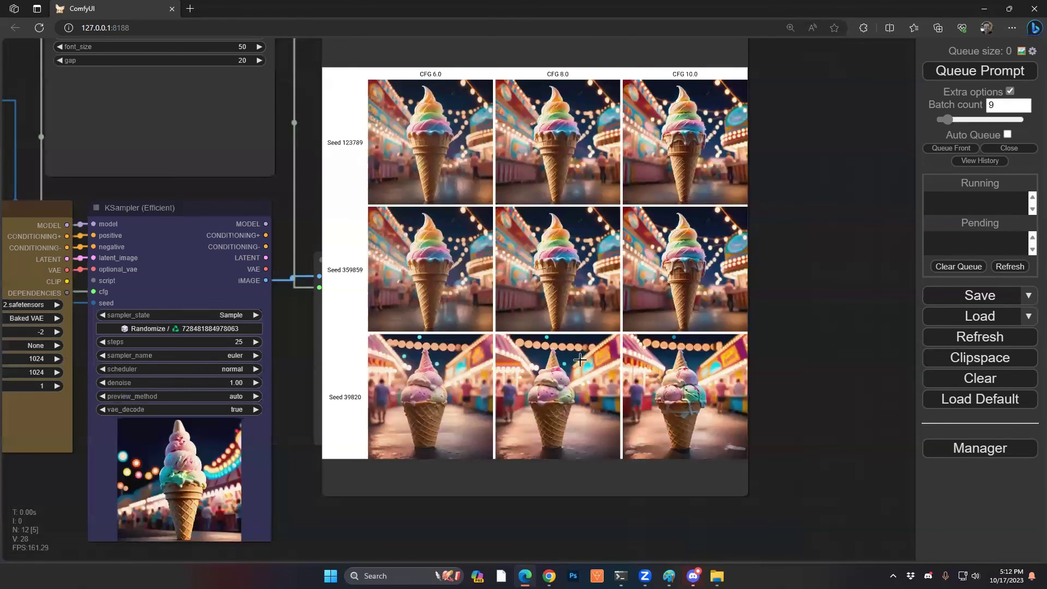
- Open the output\icecream folder in File Explorer to see ice_00001_.png through ice_00012_.png
click(718, 515)
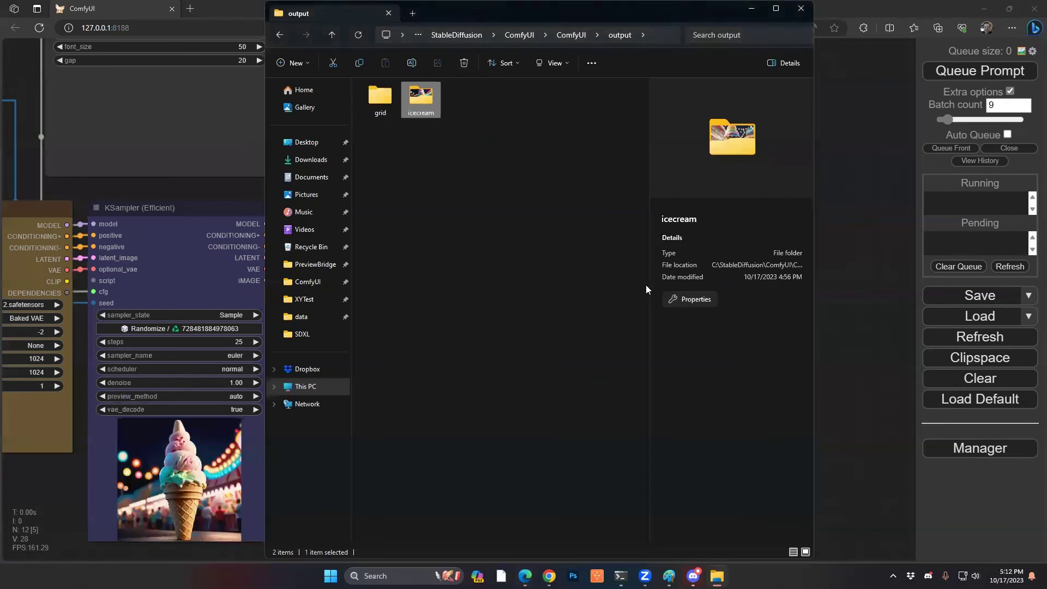
double_click(419, 98)
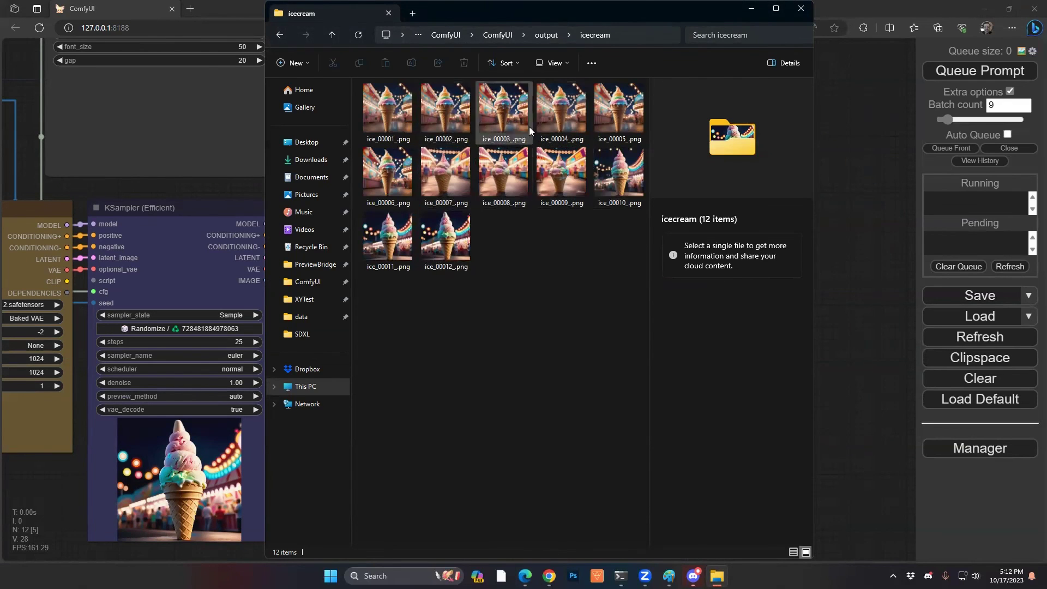
- Return to ComfyUI and enlarge the Save Grid Image node further to show the full labelled grid
click(874, 248)
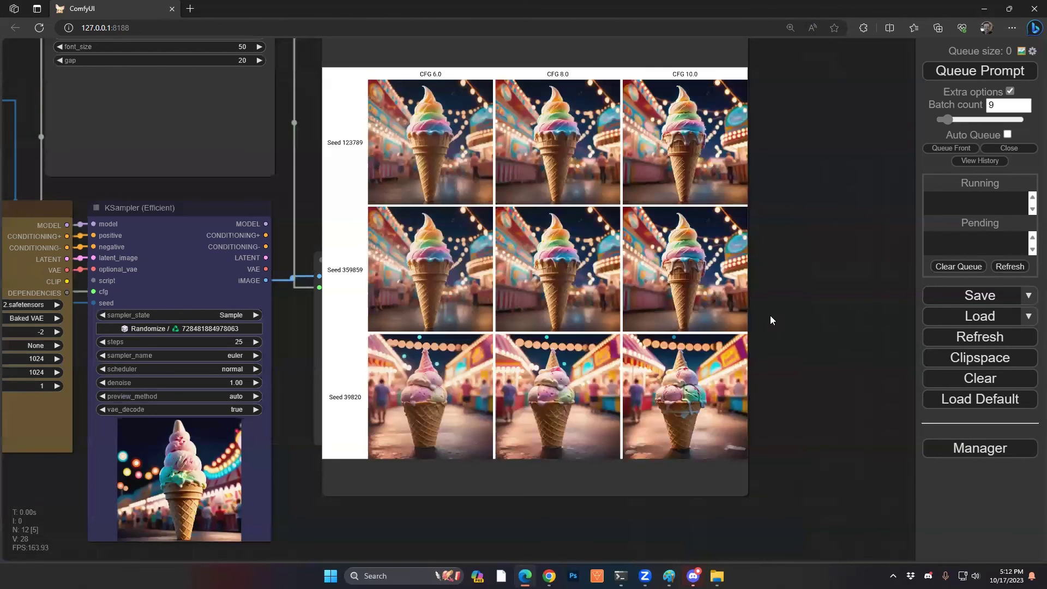
drag(744, 493, 837, 511)
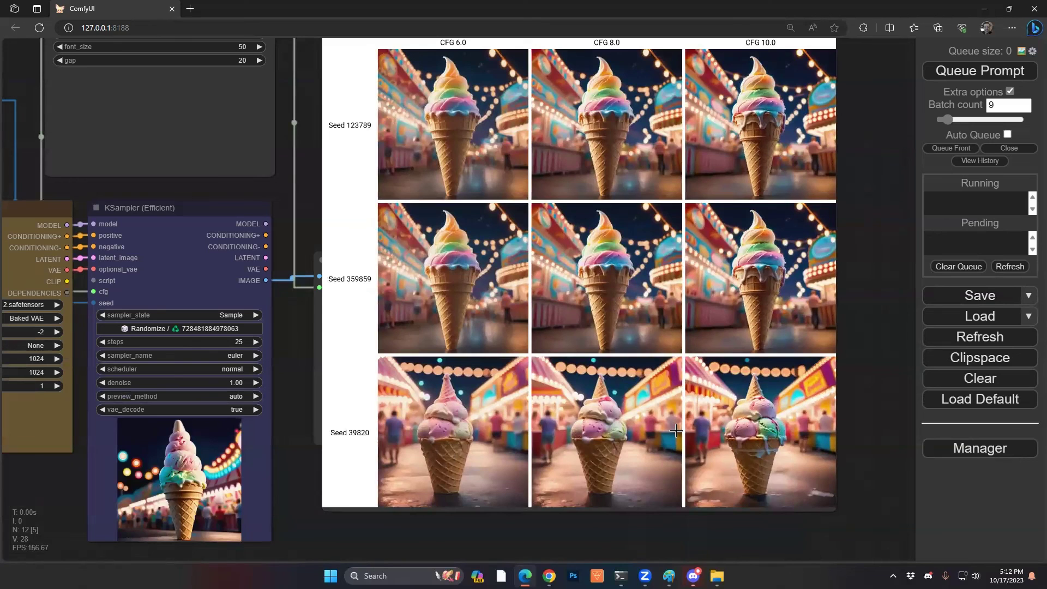
scroll(874, 348, up, 1)
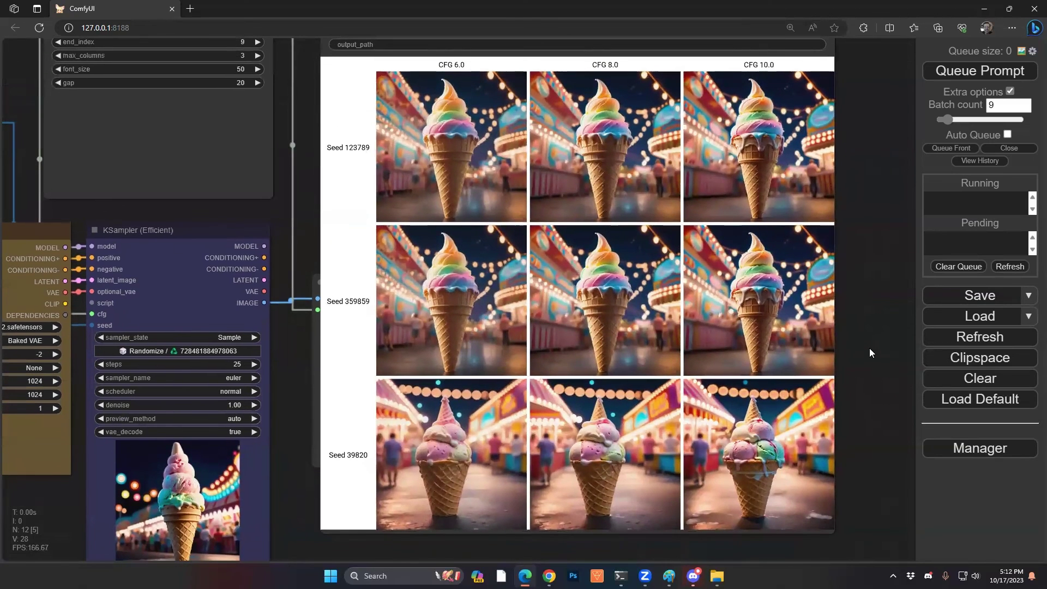